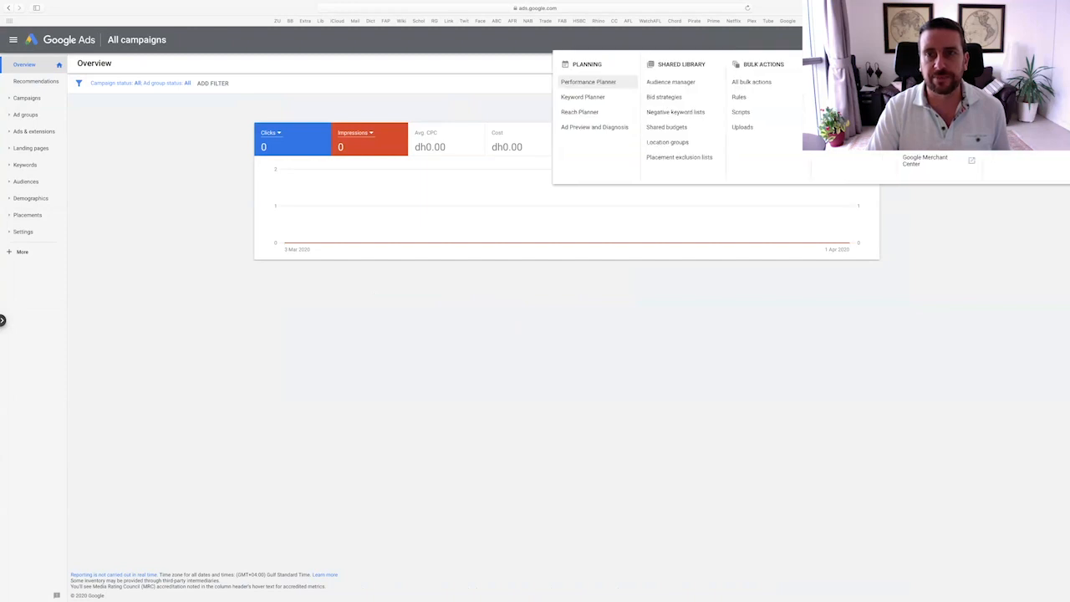
- Discover new keywords in Keyword Planner using the terms "maid service" and "house cleaner", and get the results
left_click(583, 98)
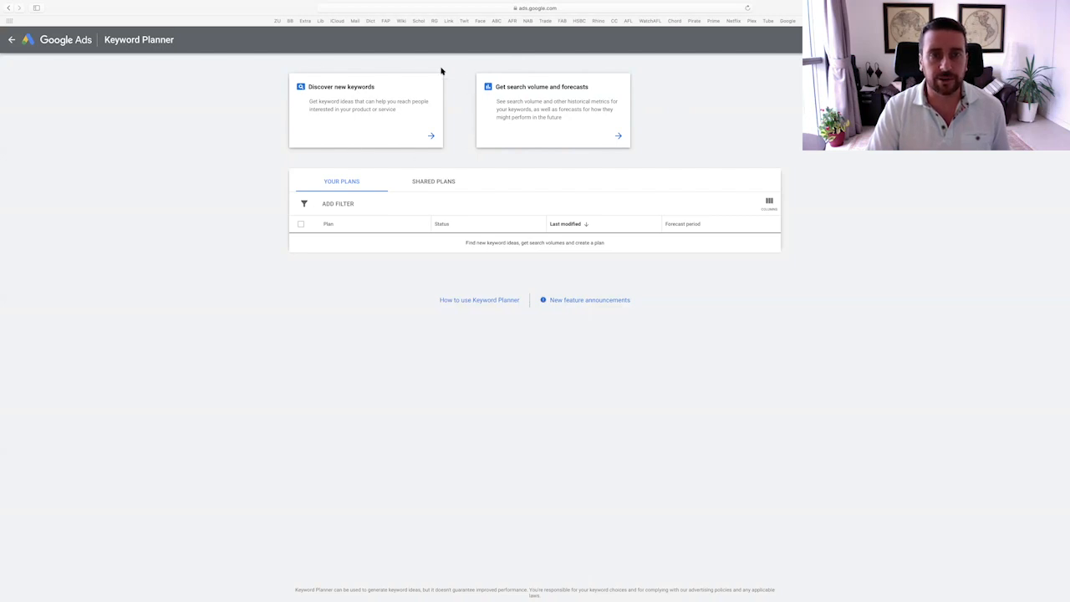
left_click(333, 88)
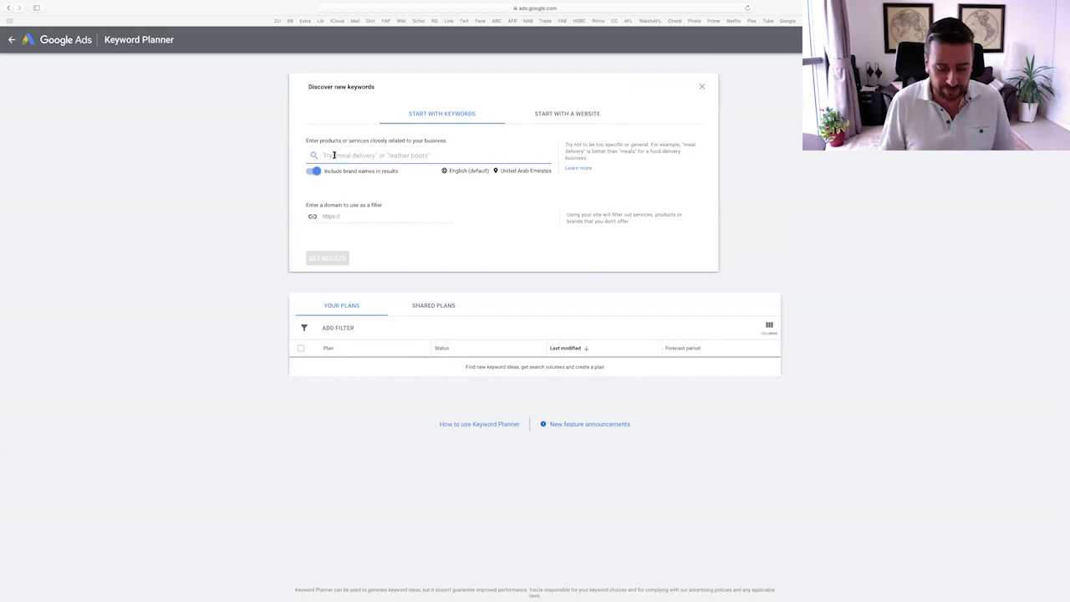
type("maid service")
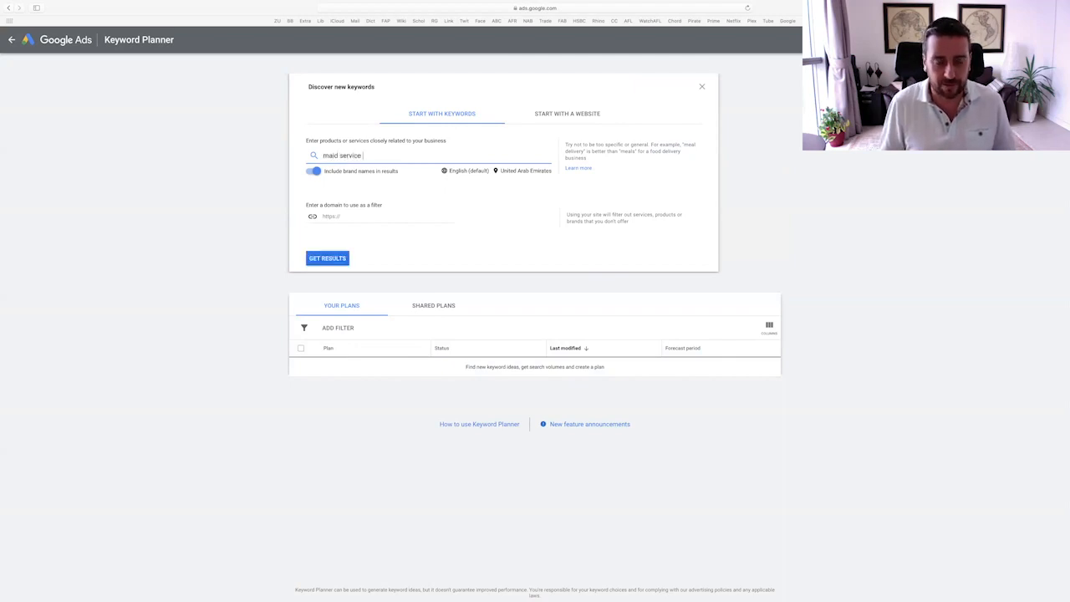
key("Return")
type("house clea")
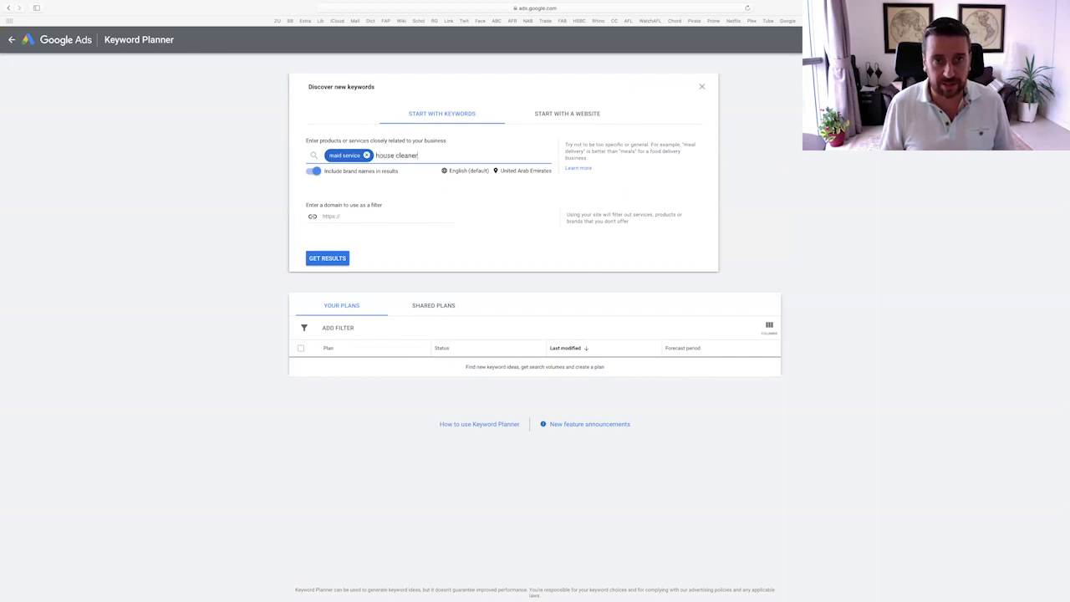
type("ner")
key("Return")
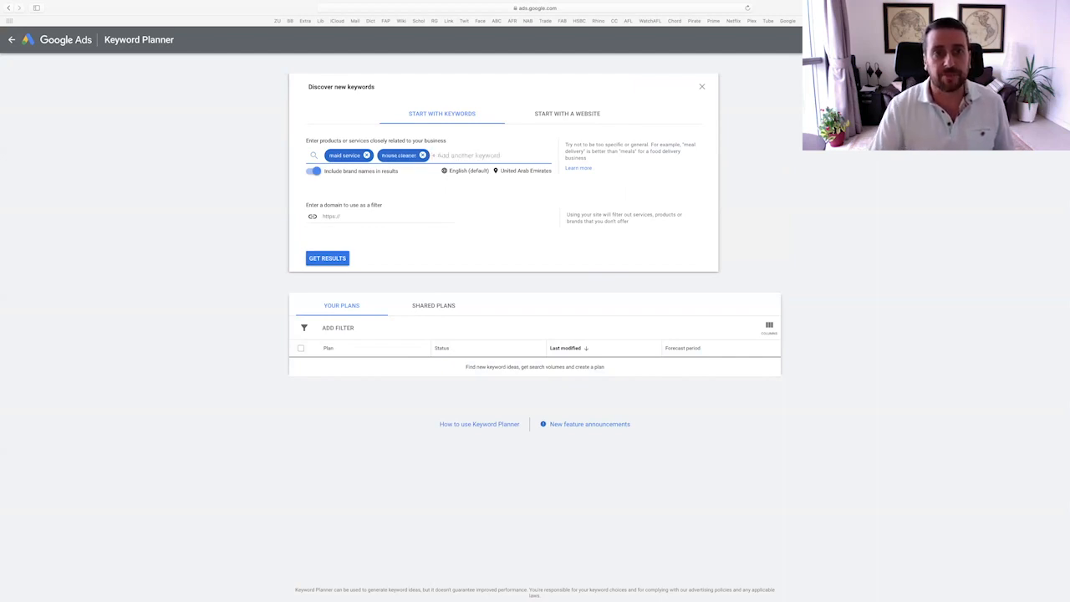
left_click(327, 258)
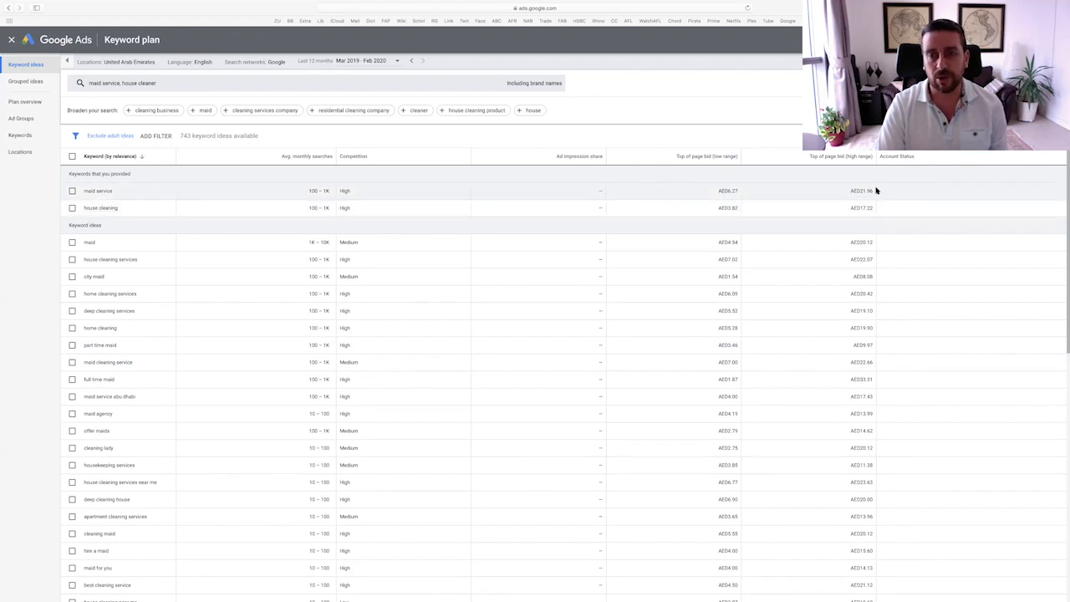
scroll(818, 200, "down", 1)
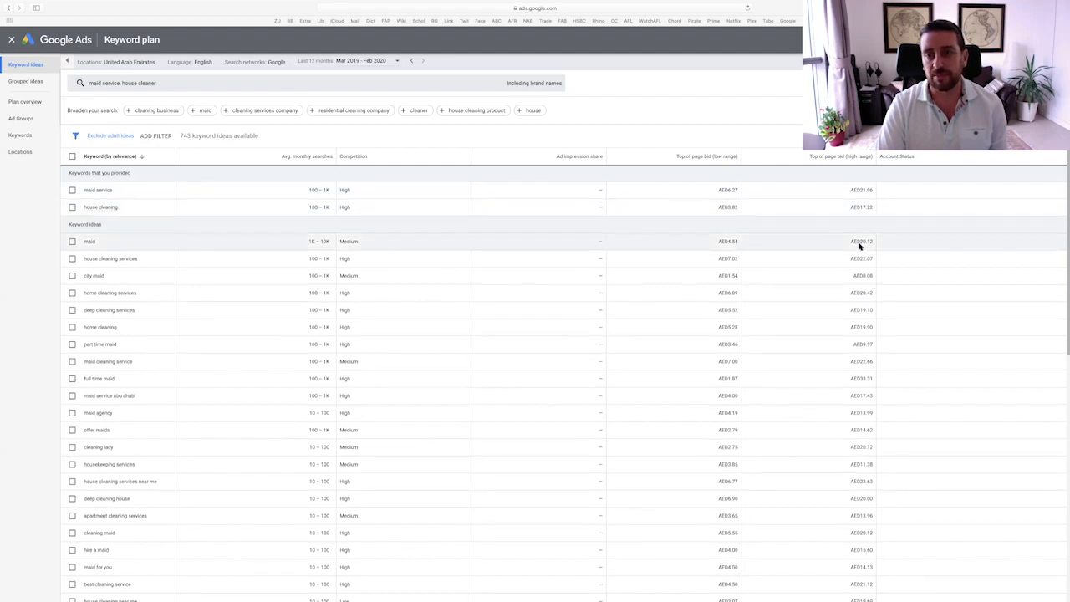
left_click_drag(734, 262, 785, 276)
left_click(786, 275)
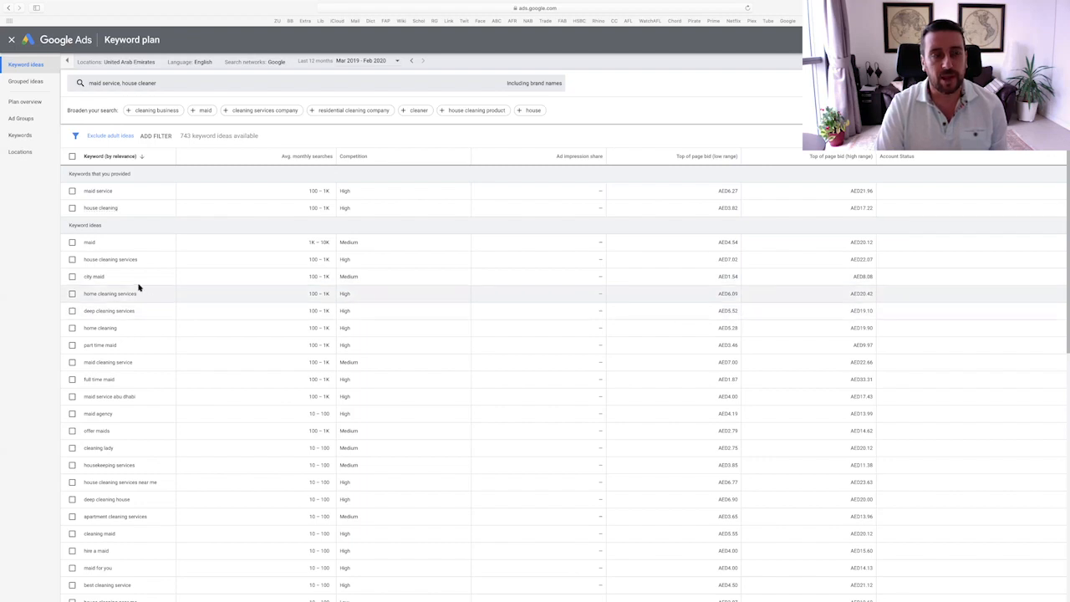
- Select the keywords maid service, house cleaning, house cleaning services, home cleaning services, home cleaning and maid cleaning service
left_click(72, 192)
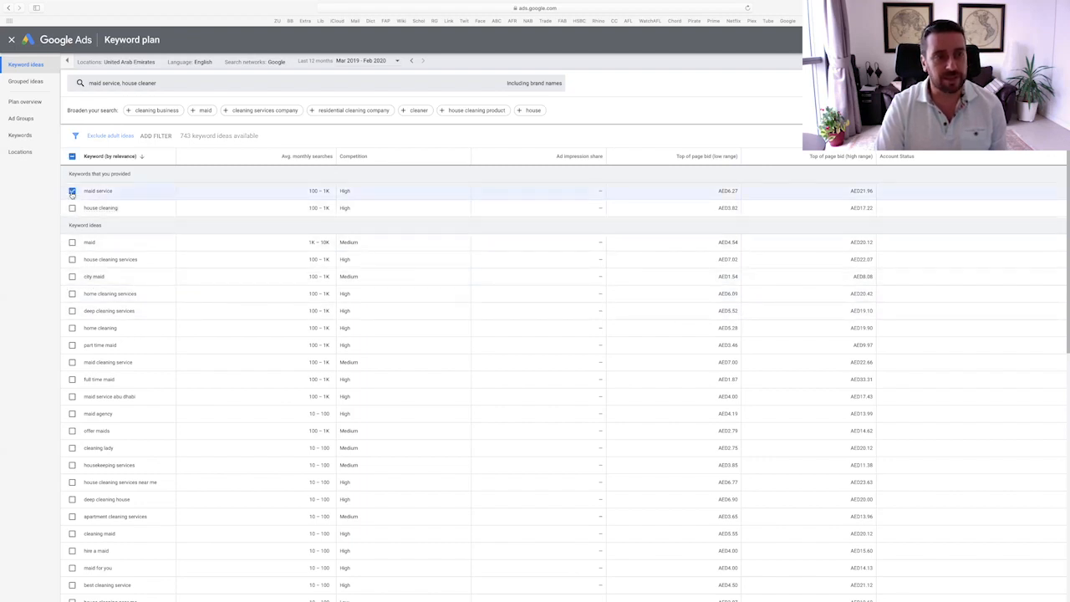
left_click(72, 208)
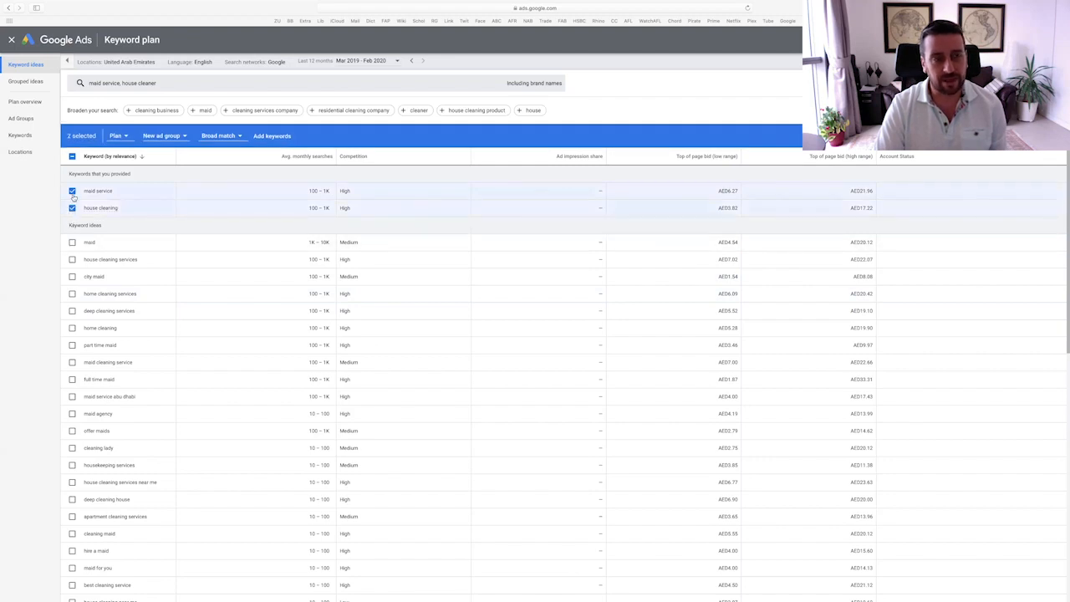
left_click(72, 261)
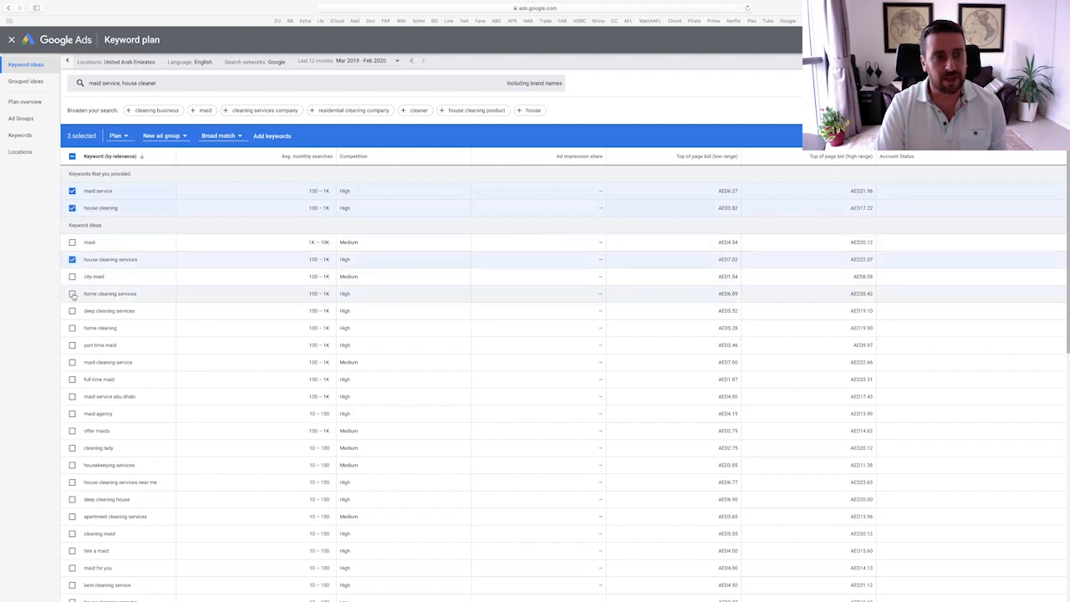
left_click(72, 294)
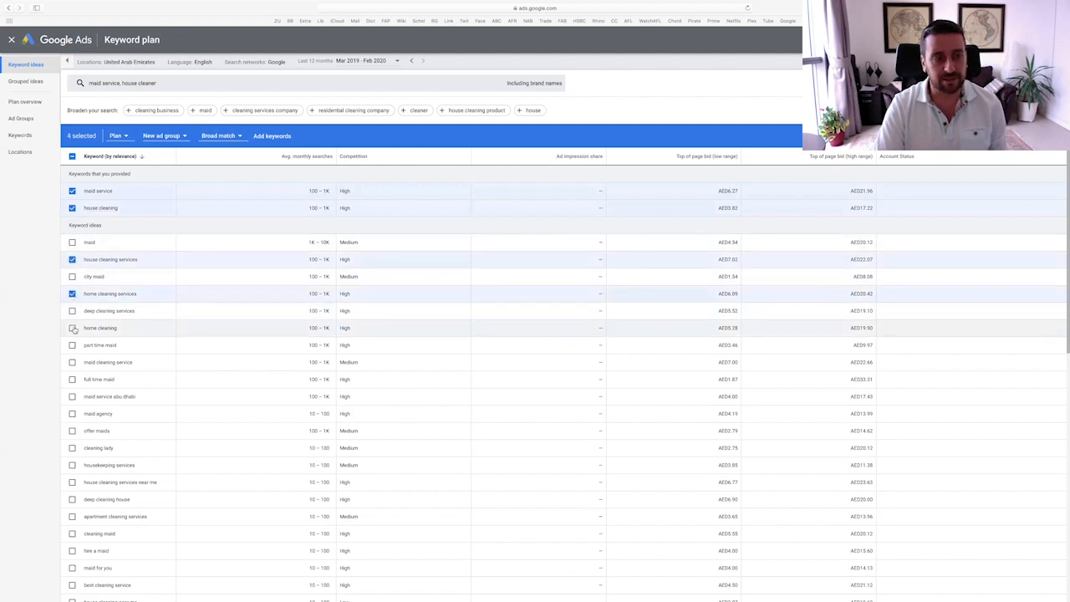
left_click(72, 329)
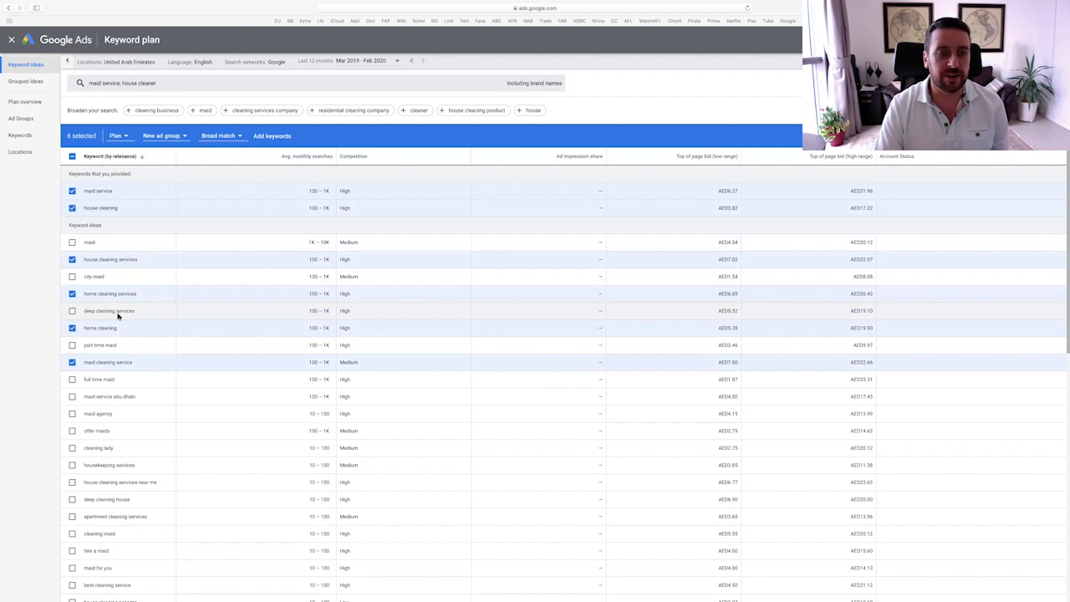
scroll(128, 325, "down", 2)
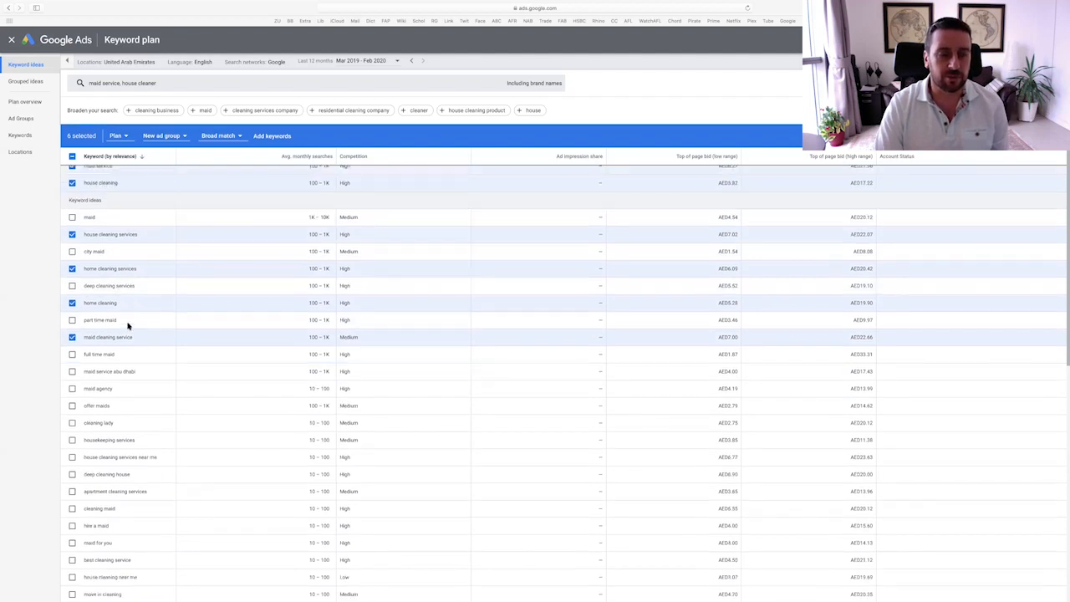
scroll(128, 325, "down", 2)
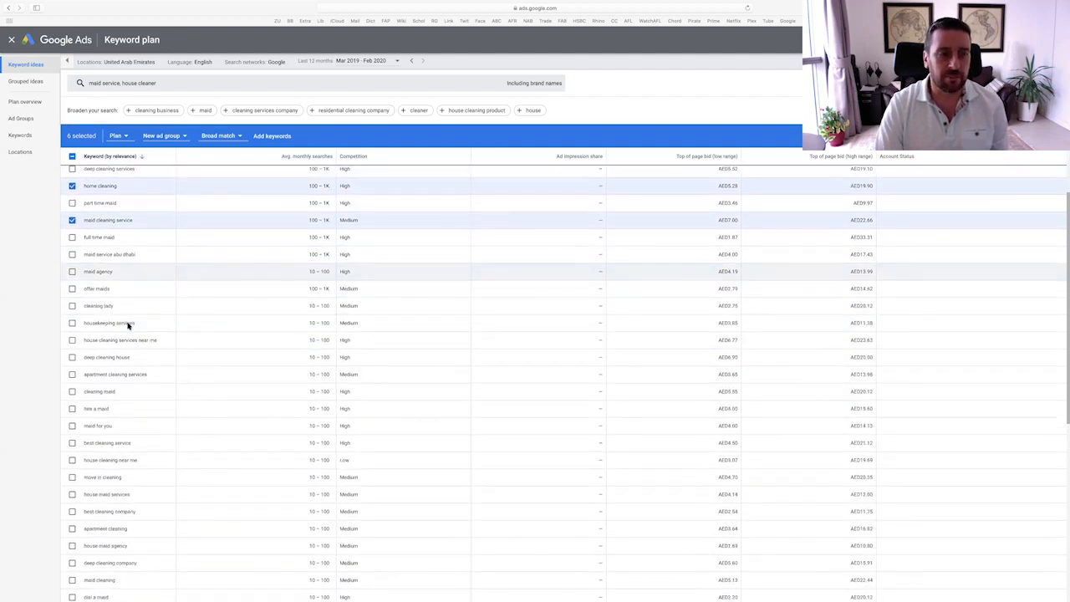
scroll(128, 325, "down", 1)
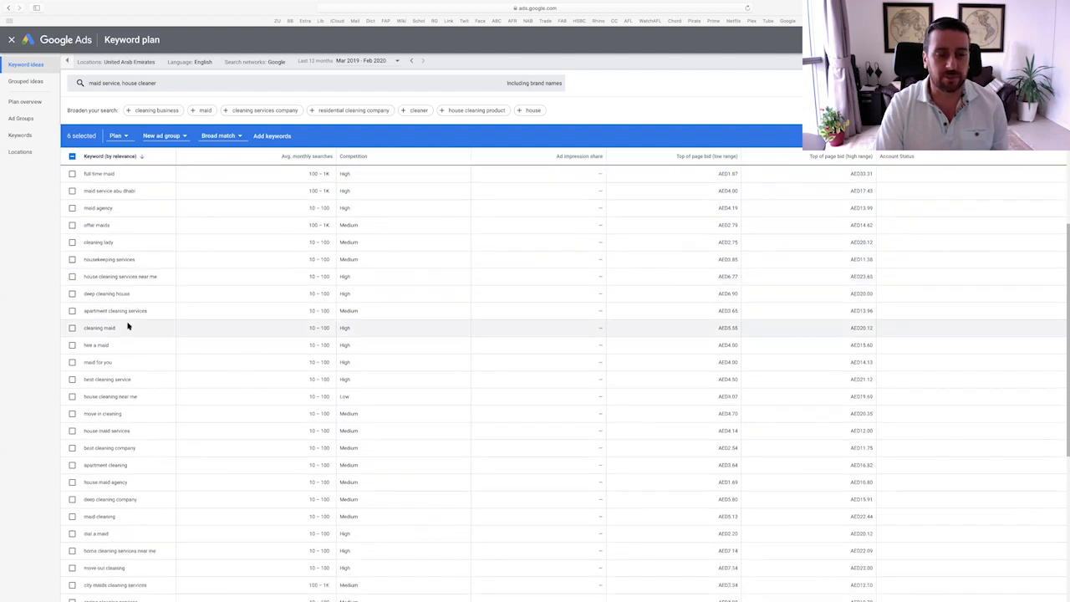
scroll(128, 325, "down", 1)
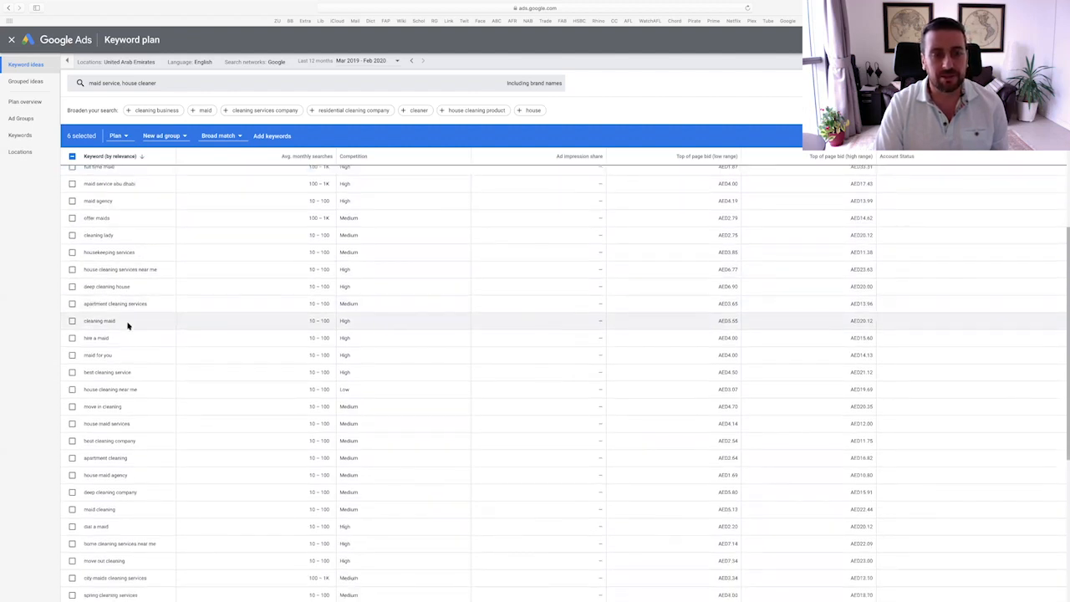
scroll(134, 324, "down", 2)
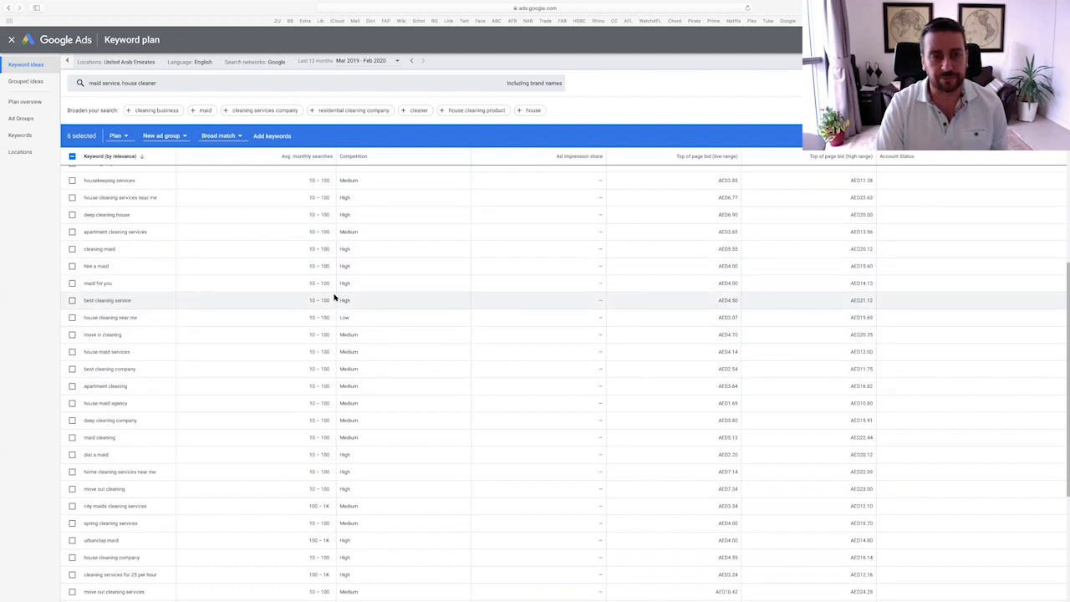
scroll(334, 297, "up", 2)
scroll(334, 297, "up", 7)
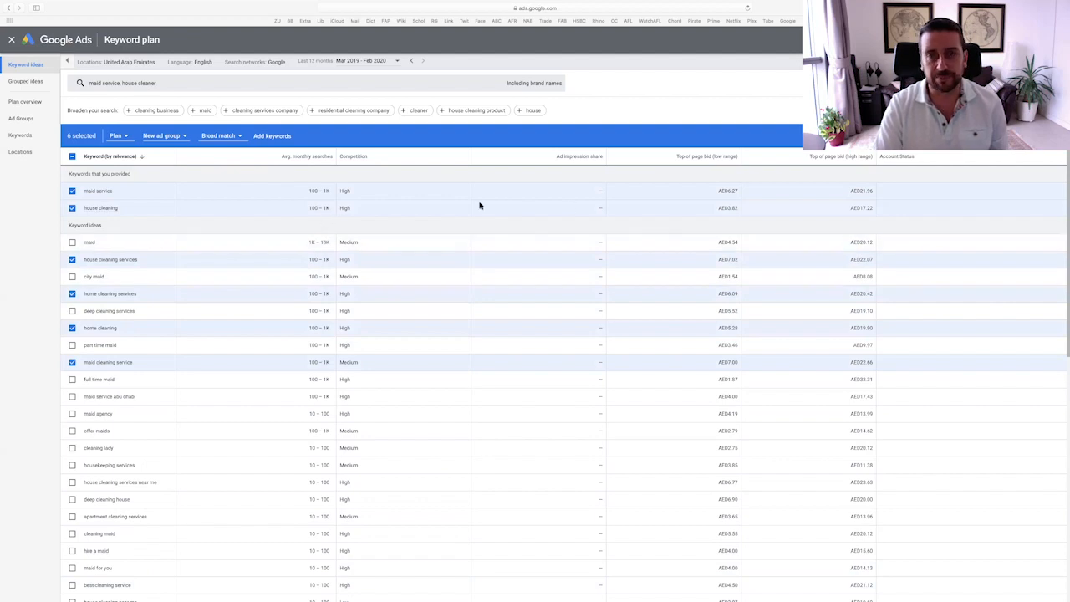
- Add the selected keywords to the plan as broad match in a new ad group named "Maid Service"
left_click(121, 138)
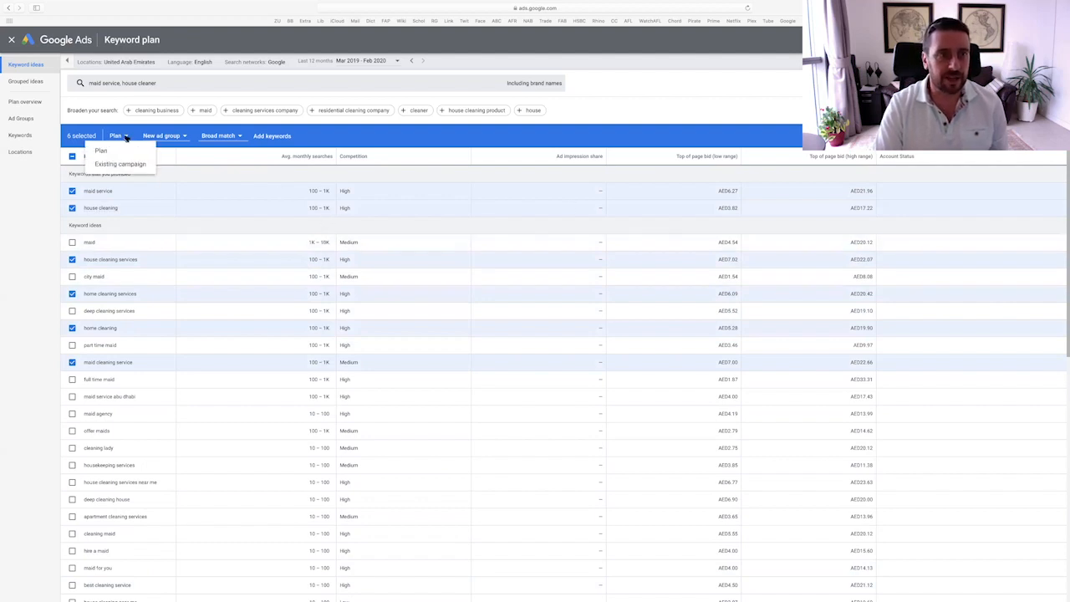
left_click(115, 149)
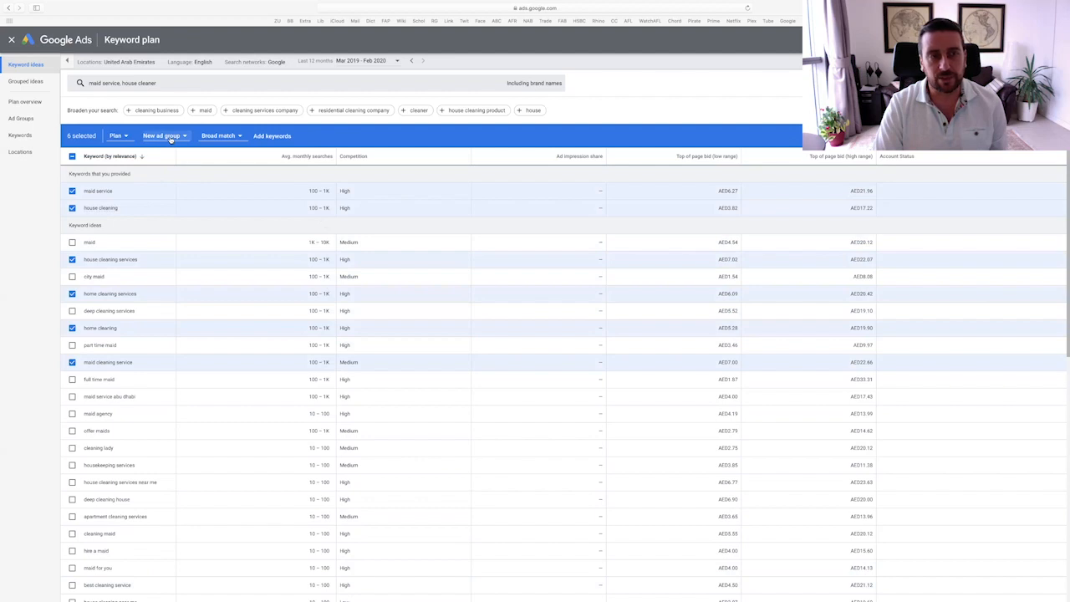
left_click(171, 138)
type("Maid Service")
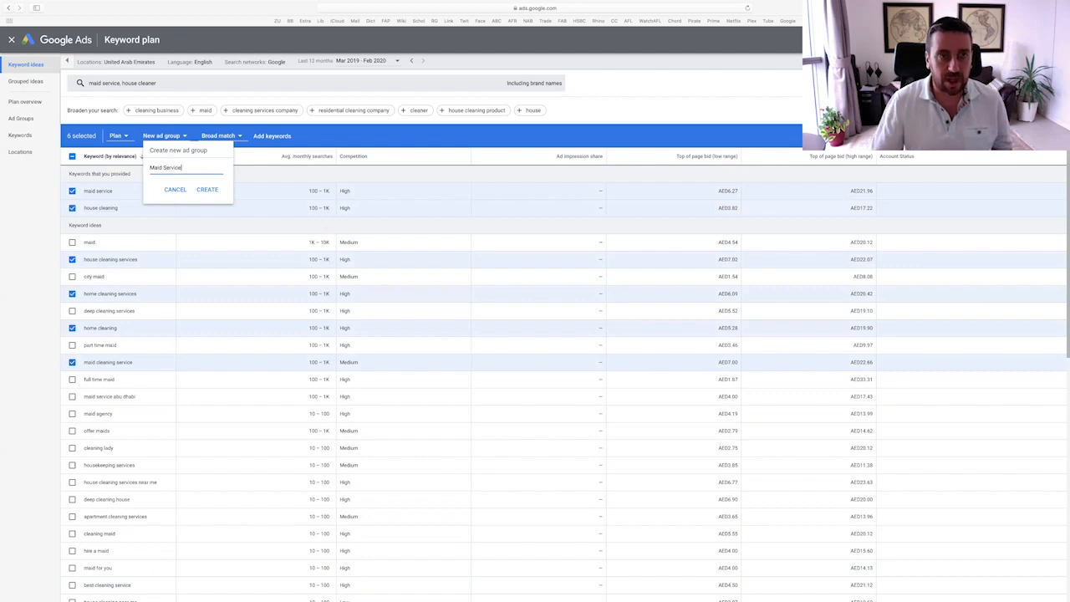
left_click(206, 189)
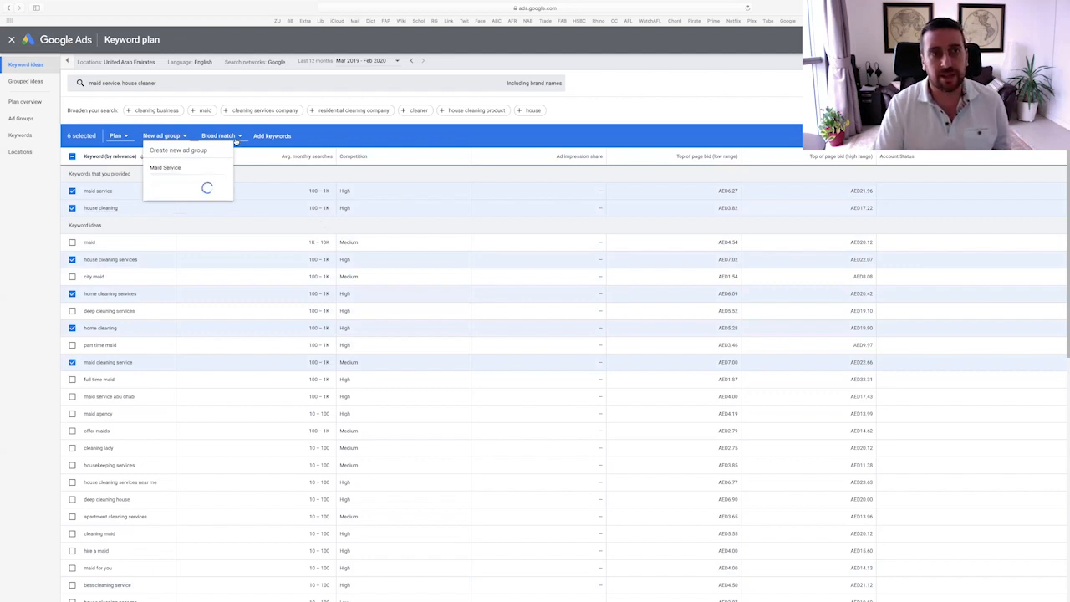
left_click(239, 136)
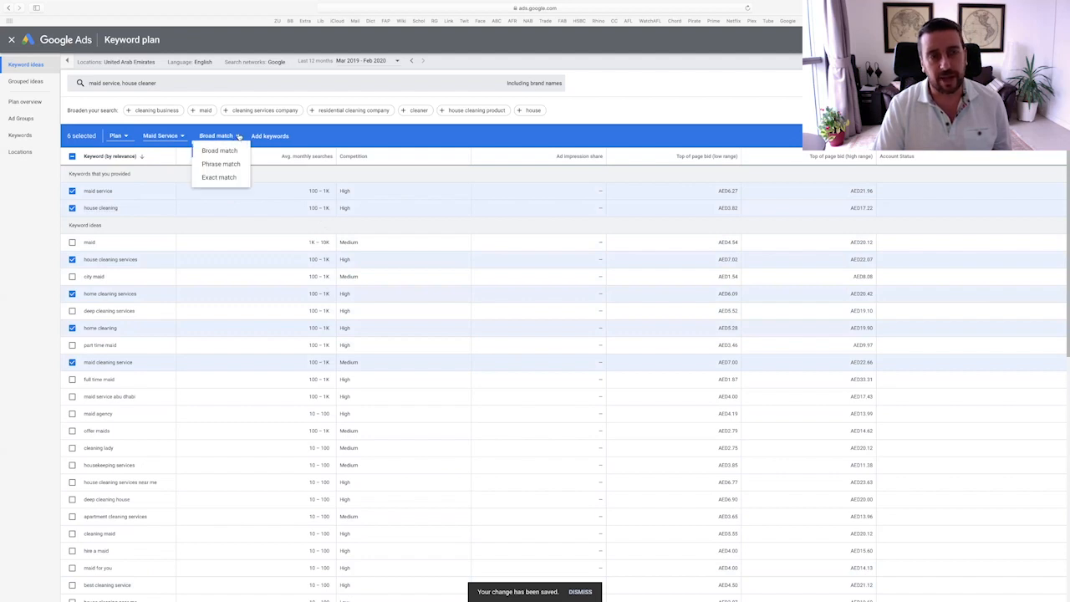
left_click(224, 138)
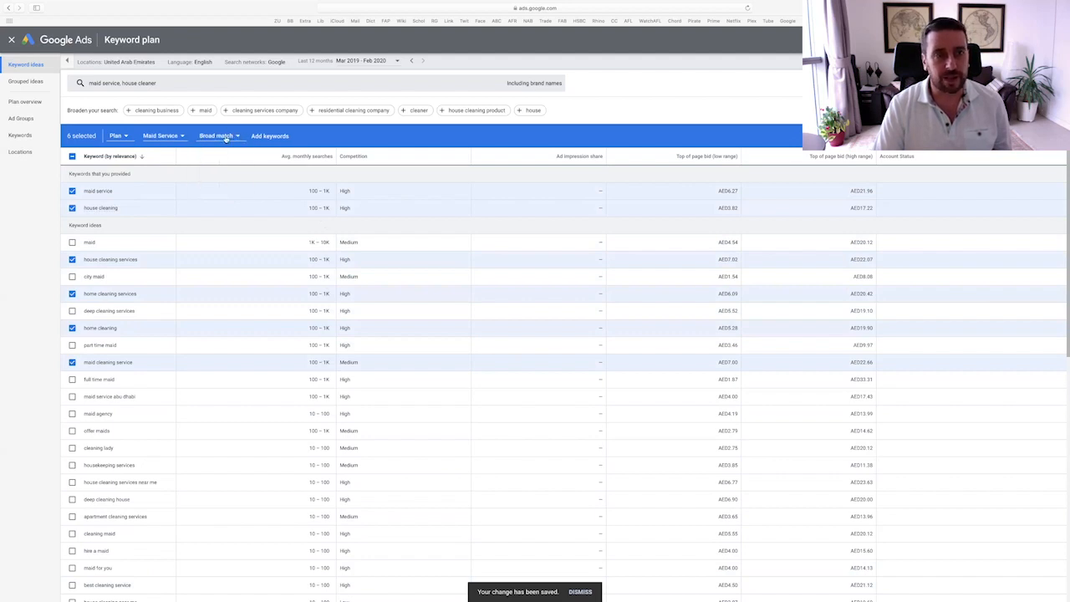
left_click(274, 136)
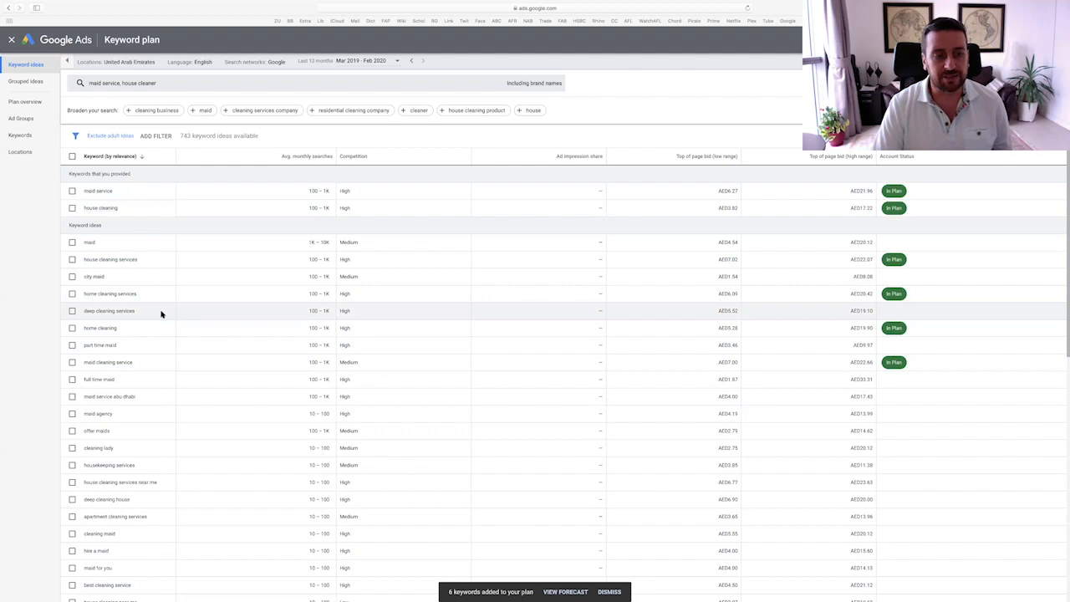
- Add the keyword ideas "deep cleaning company" and "find a maid" to the plan as broad match negative keywords
scroll(161, 313, "down", 3)
scroll(161, 313, "down", 3)
scroll(133, 377, "down", 2)
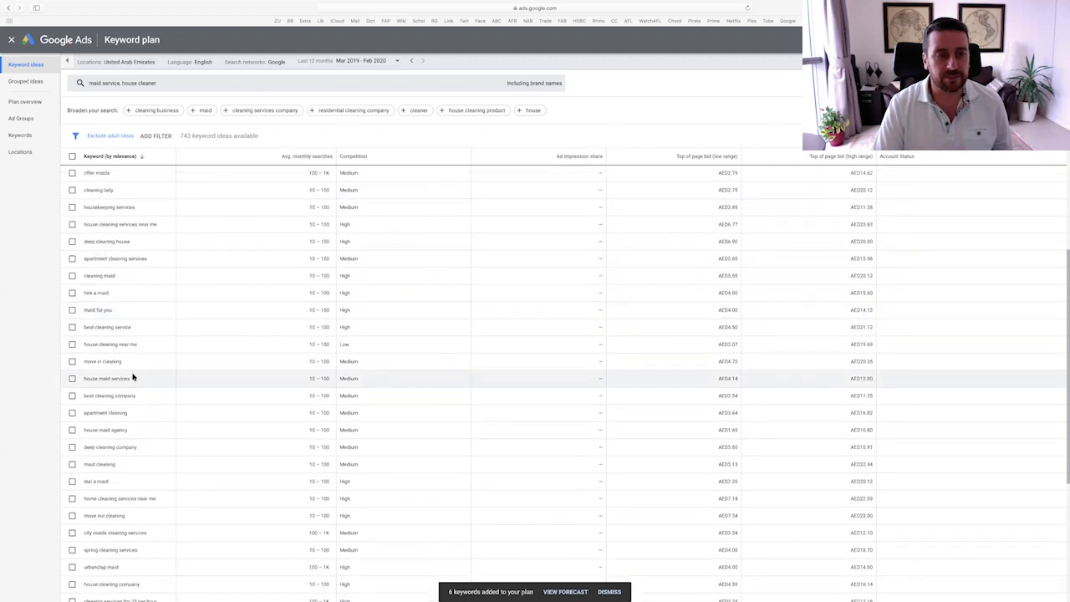
left_click(72, 447)
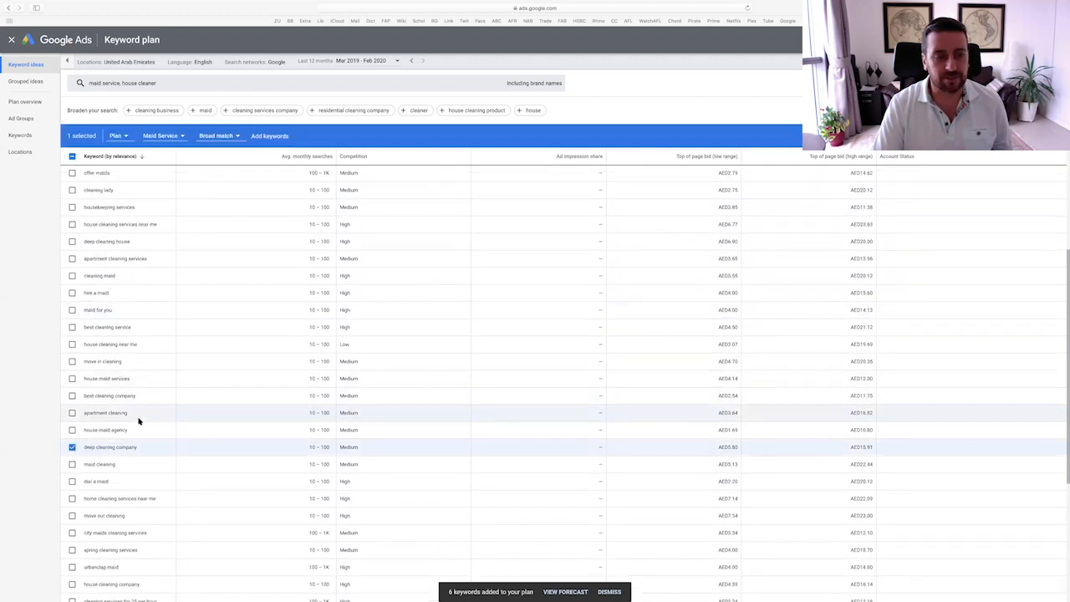
scroll(139, 422, "down", 4)
scroll(140, 406, "down", 2)
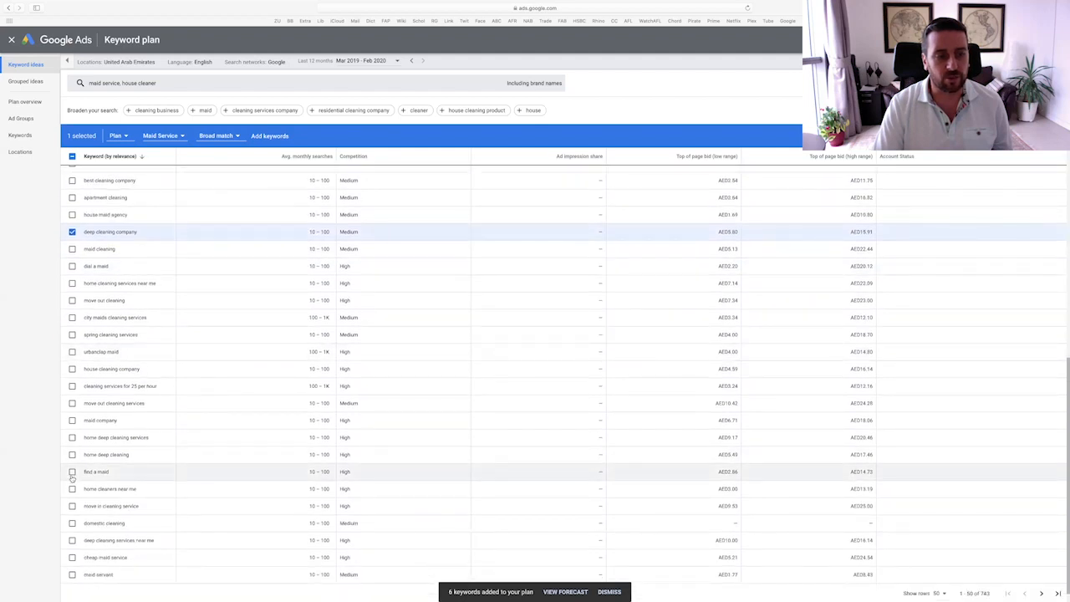
scroll(73, 474, "down", 1)
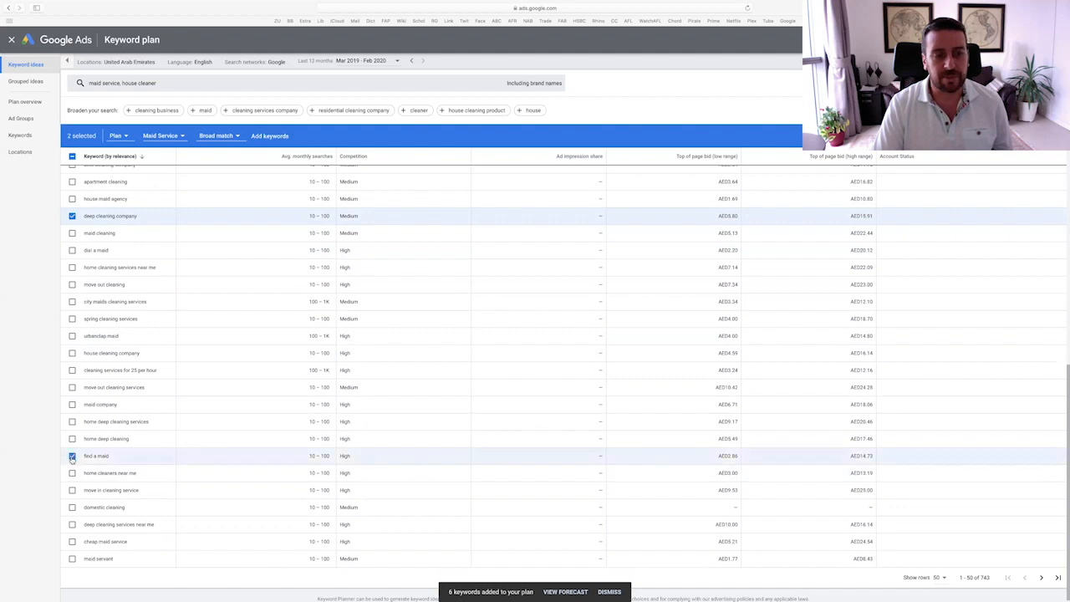
scroll(277, 430, "up", 10)
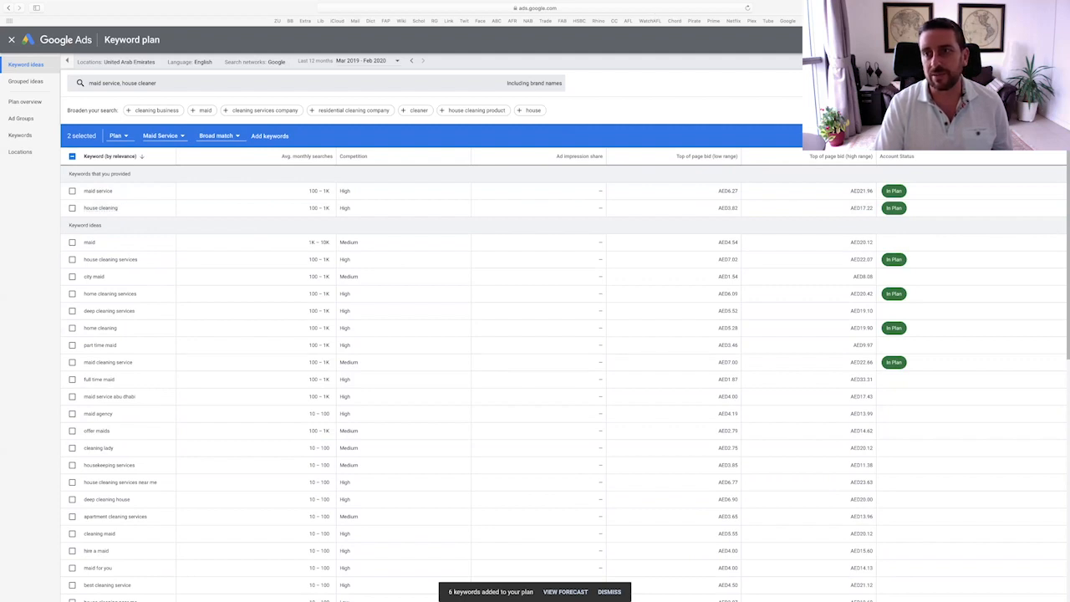
left_click(1013, 135)
scroll(565, 377, "down", 1)
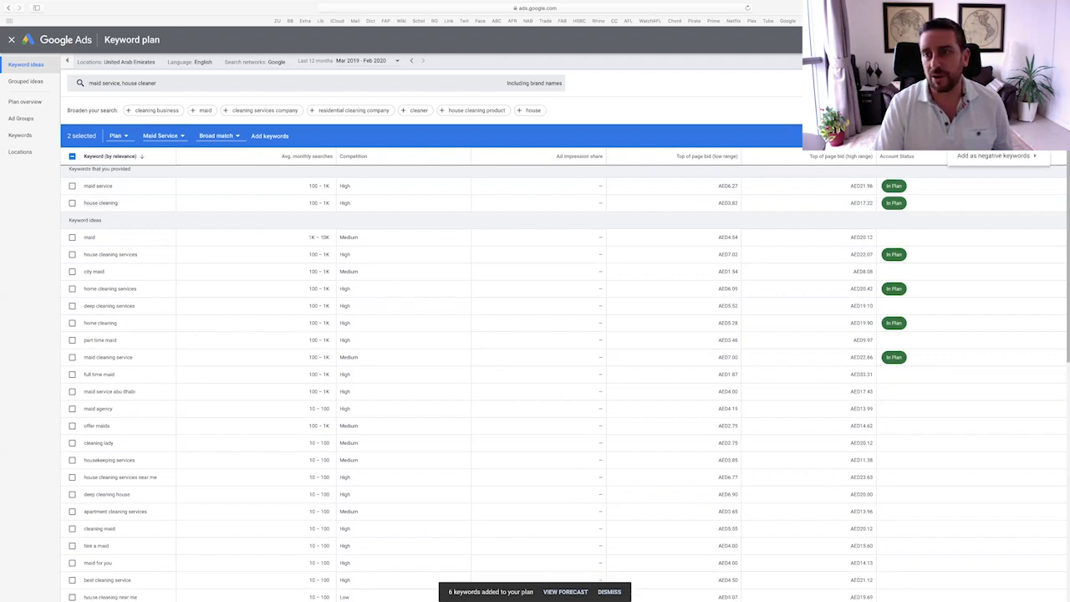
mouse_move(1013, 159)
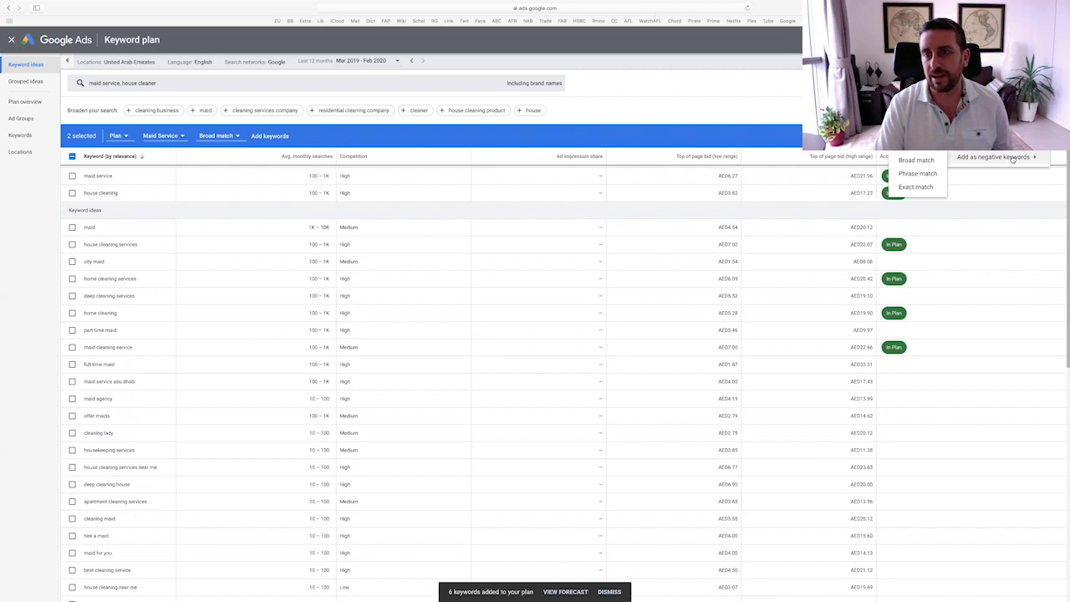
left_click(930, 161)
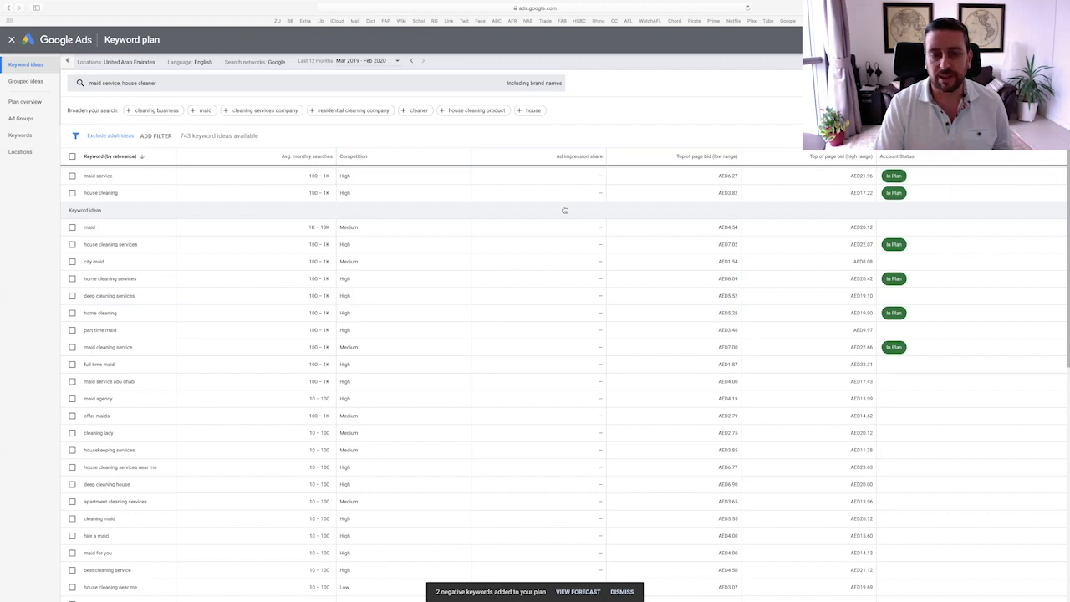
scroll(432, 273, "down", 5)
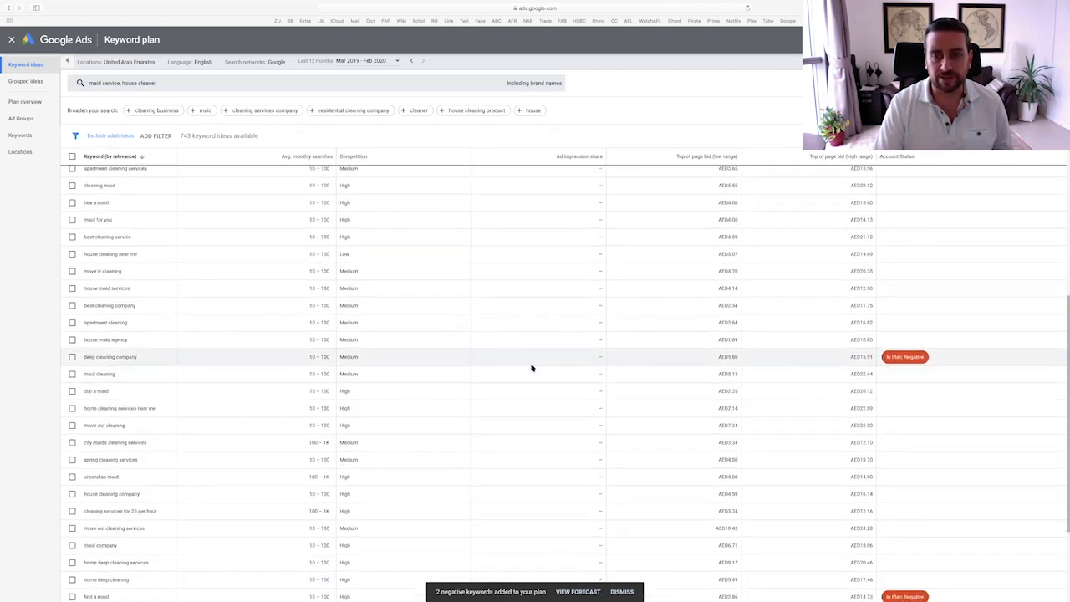
- Examine the plan overview's forecast, including the clicks by max. CPC graph, daily budget, device breakdown and location split
scroll(634, 373, "down", 1)
scroll(1021, 504, "down", 2)
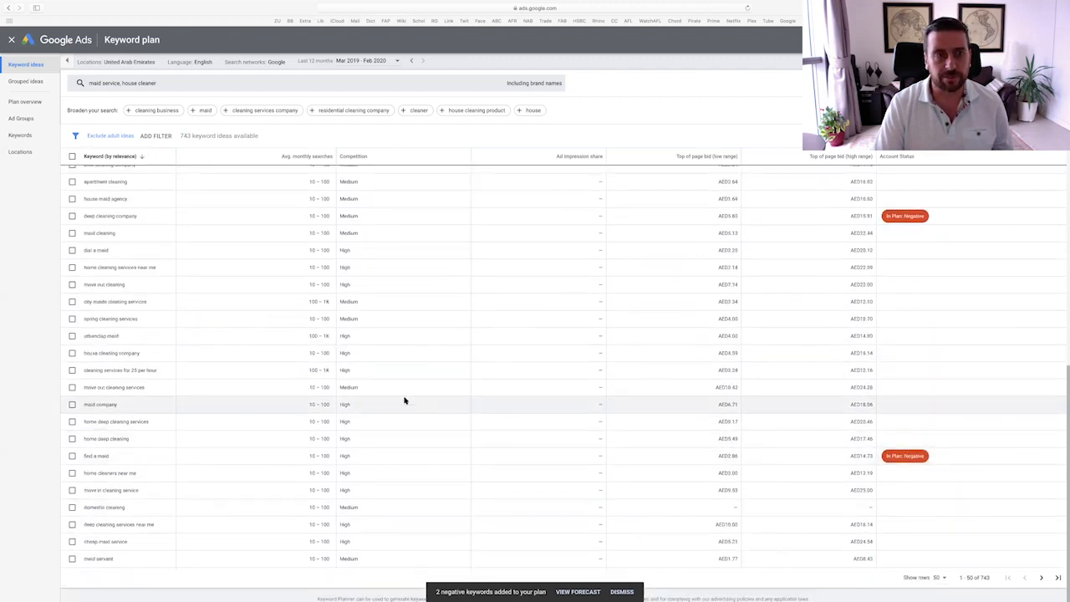
scroll(206, 378, "up", 10)
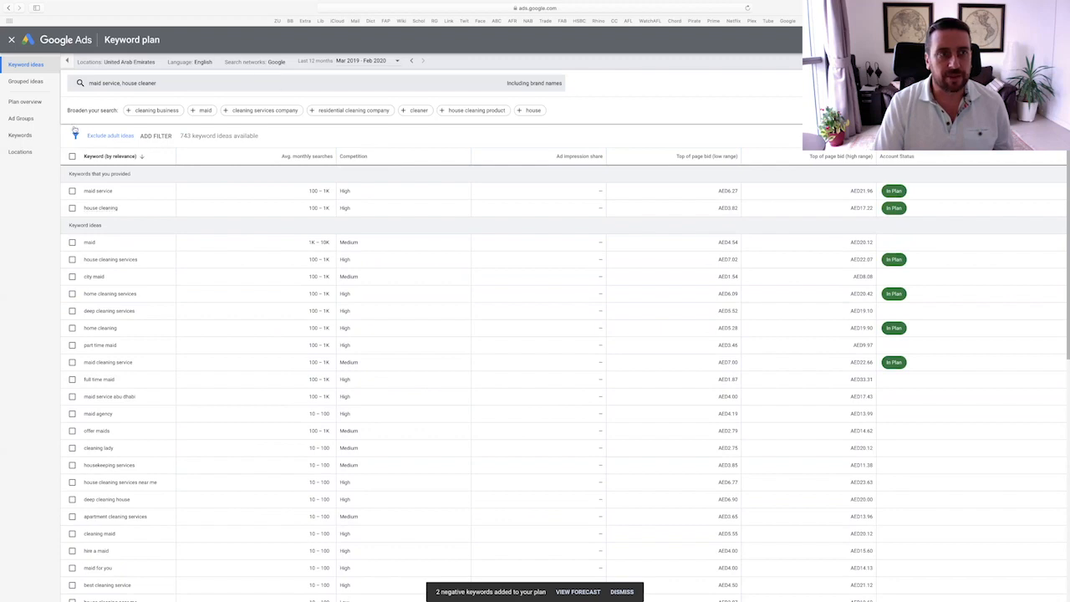
left_click(24, 102)
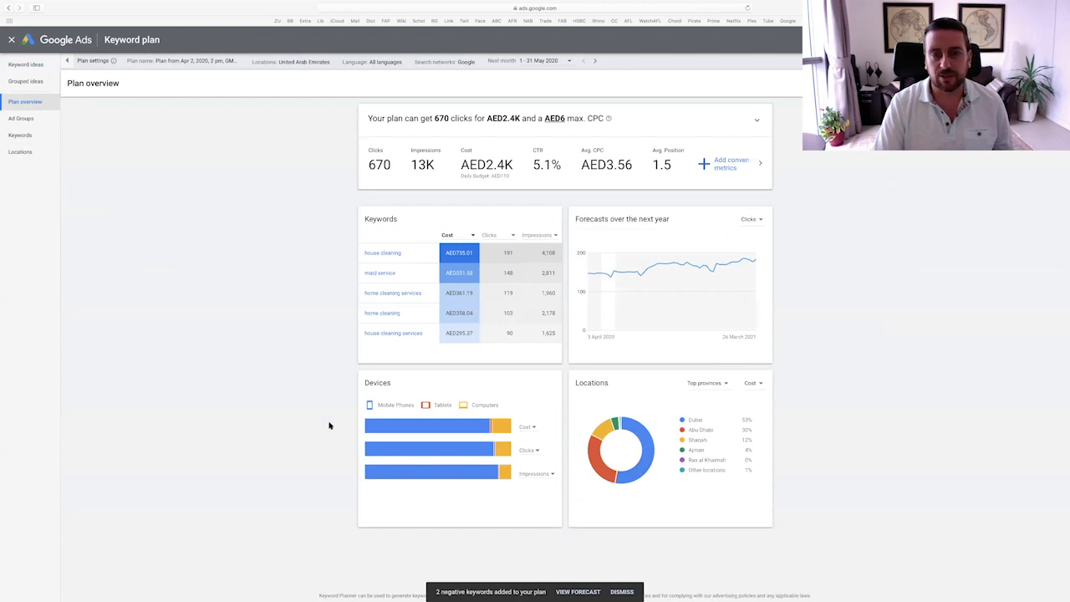
left_click(756, 120)
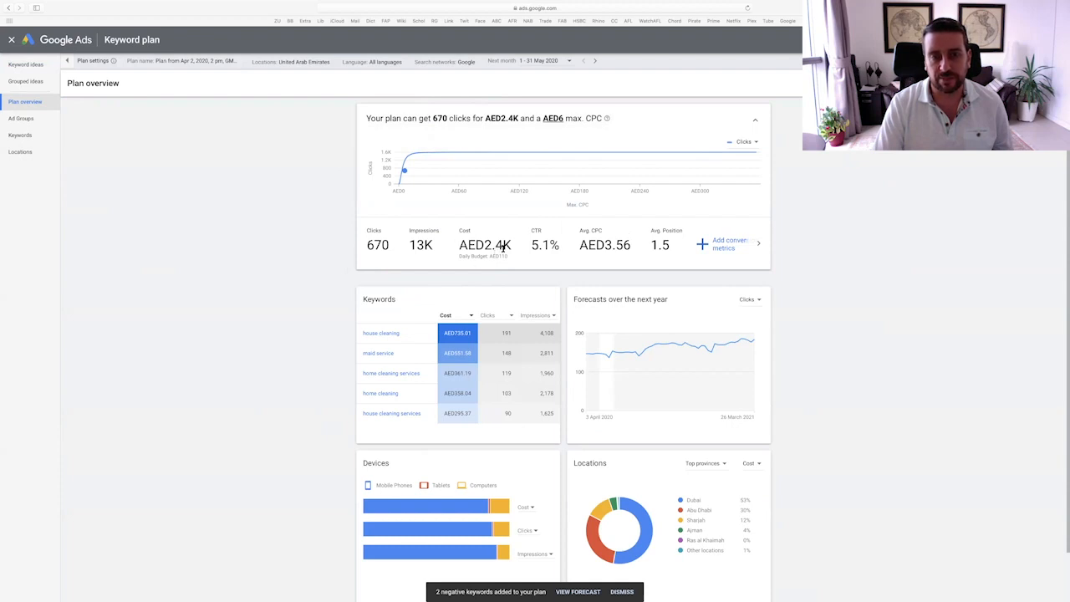
mouse_move(503, 261)
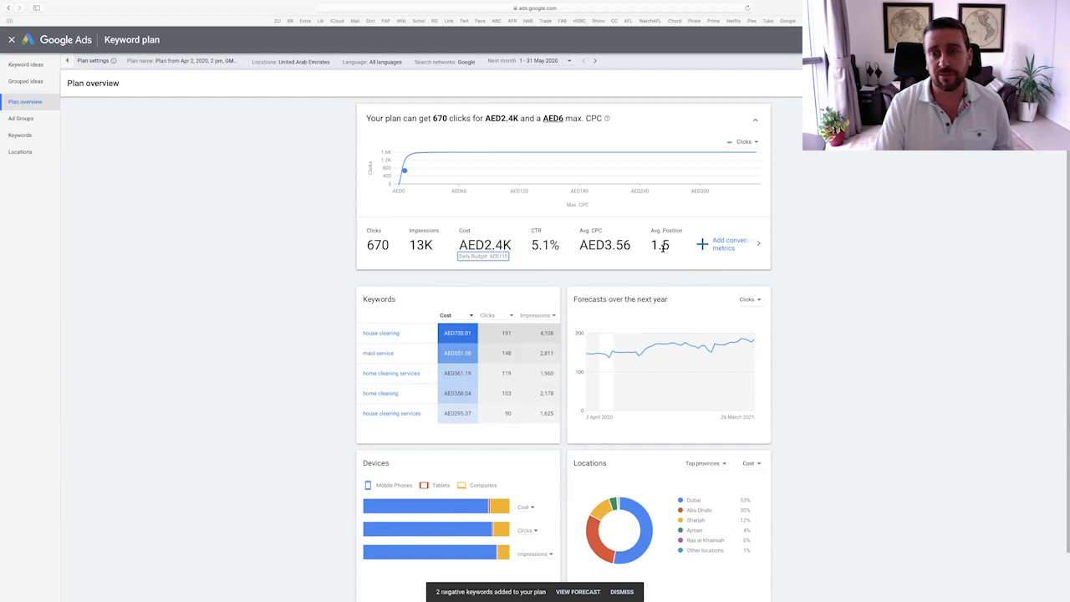
mouse_move(404, 171)
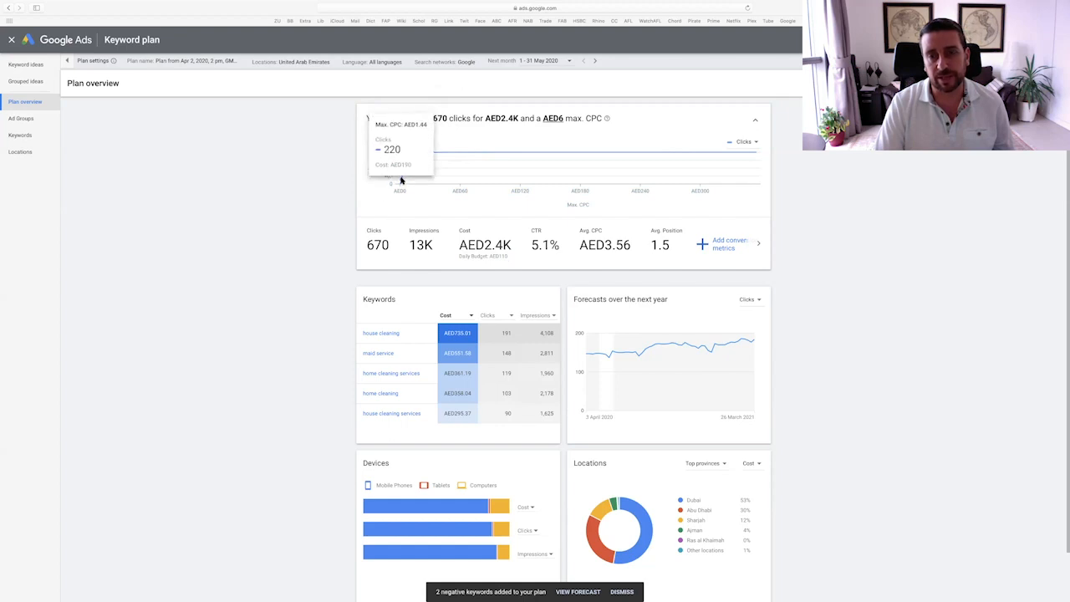
scroll(340, 176, "down", 1)
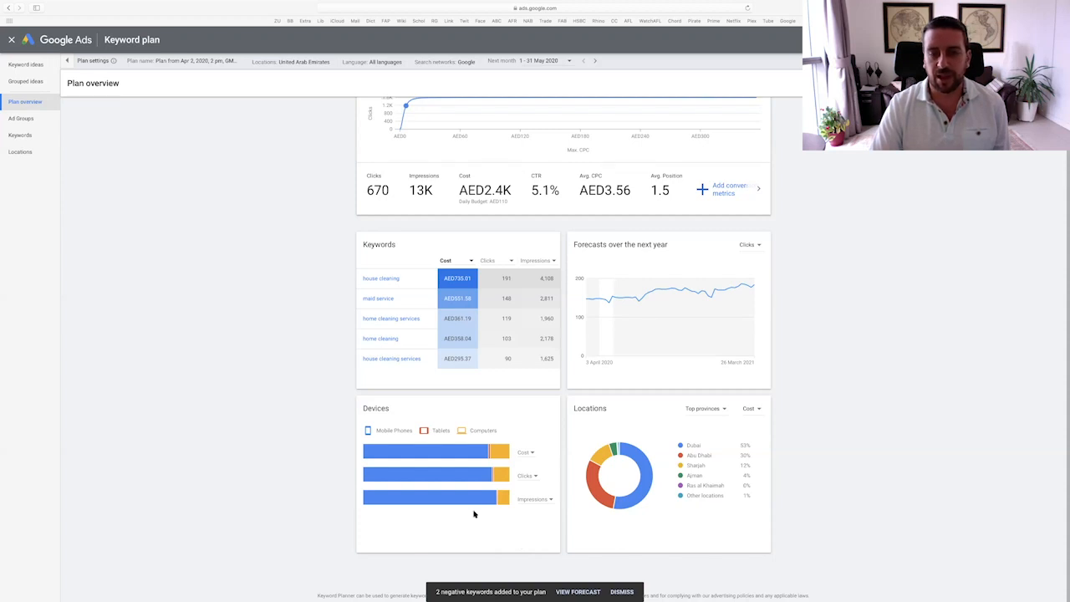
mouse_move(643, 492)
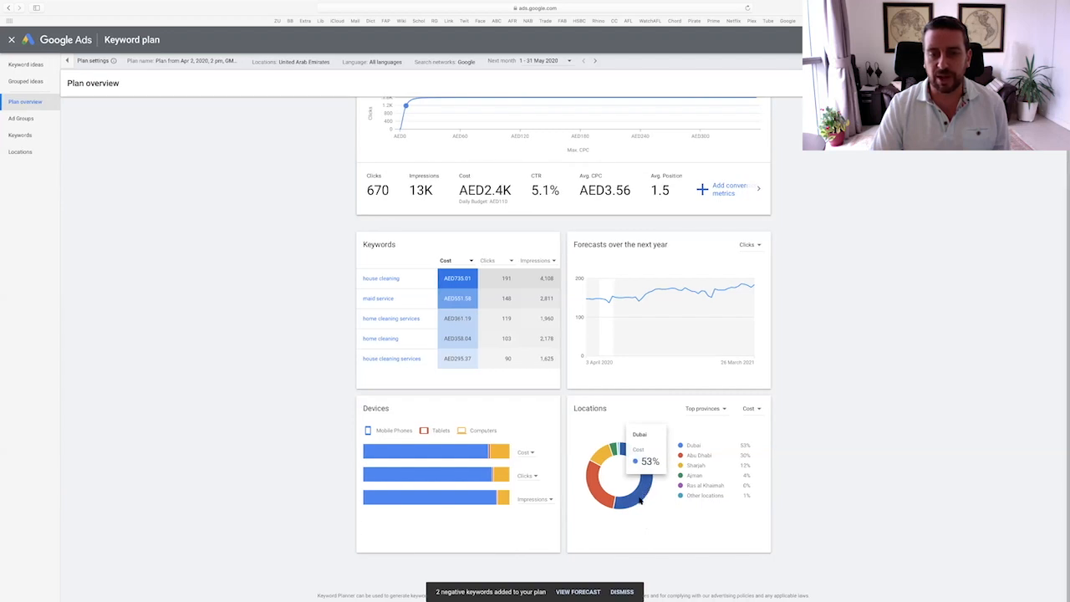
mouse_move(591, 494)
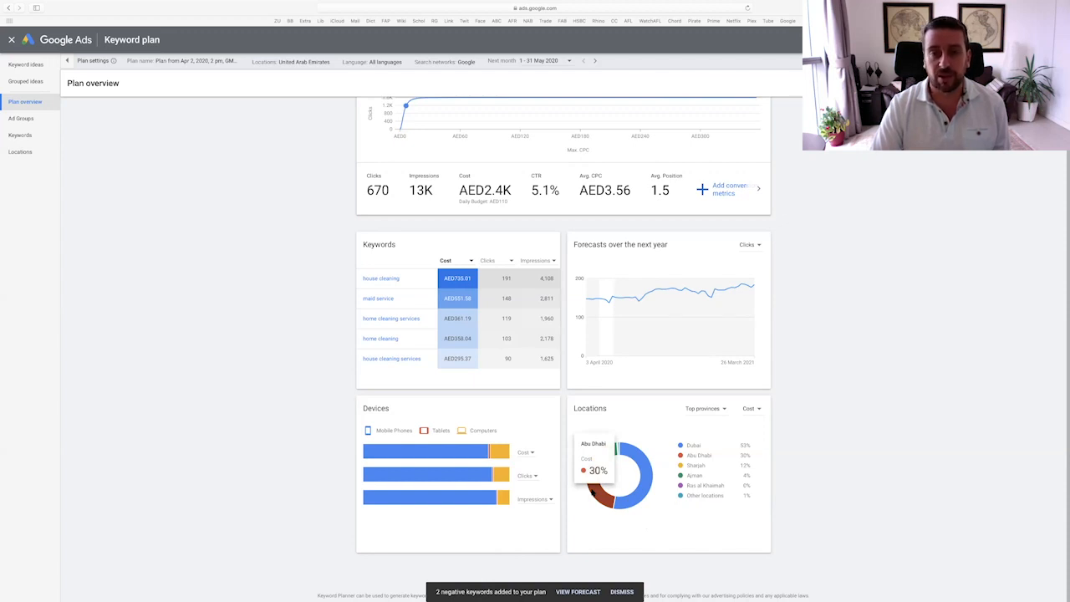
scroll(306, 434, "up", 1)
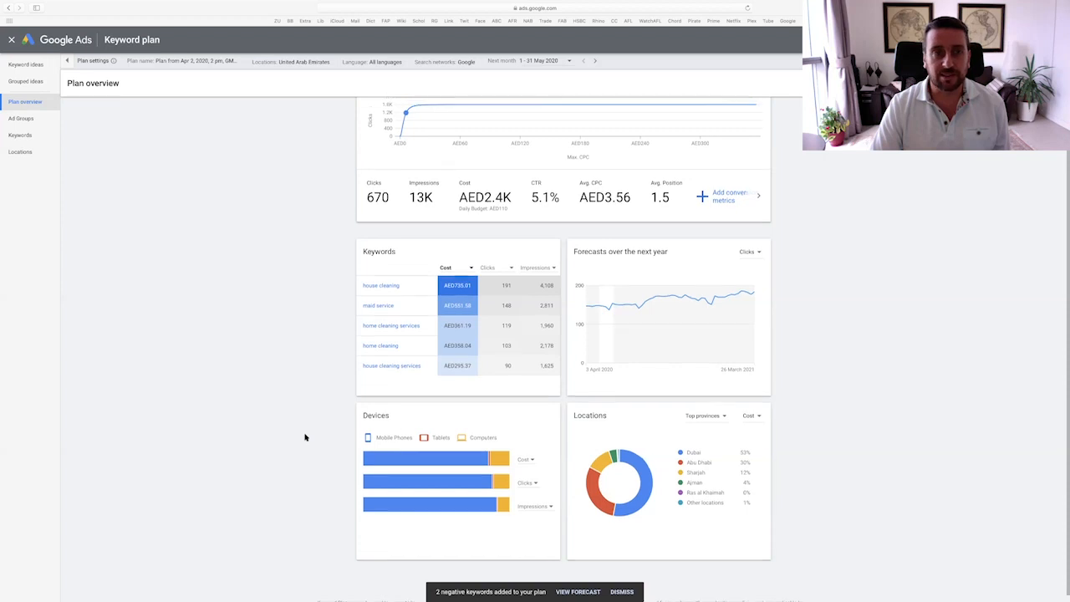
- Change the plan's targeted location to the city of Abu Dhabi, removing the United Arab Emirates country target, and save
left_click(305, 63)
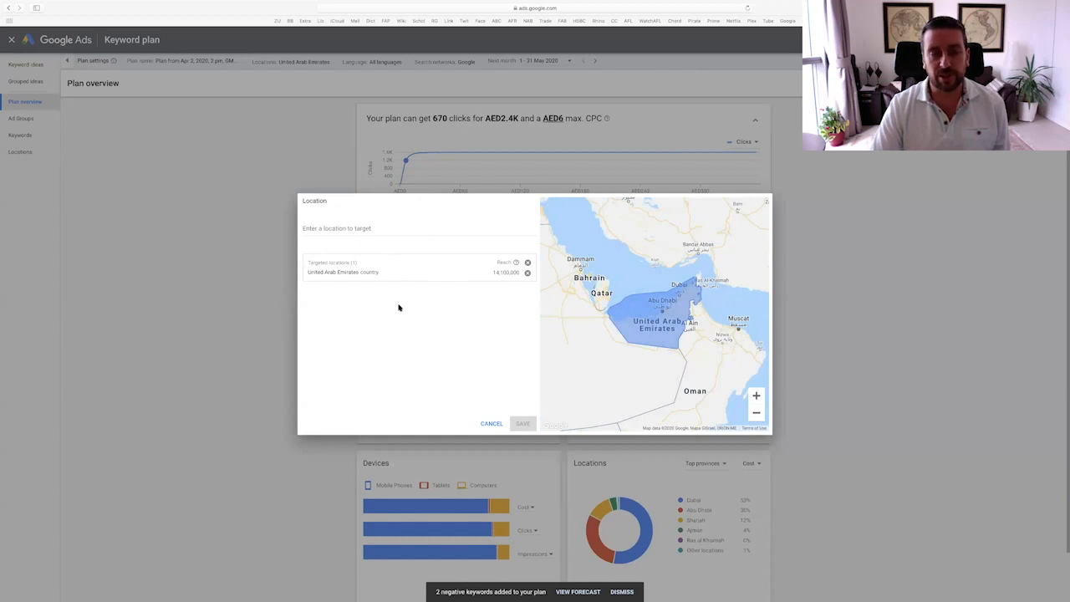
left_click(349, 228)
type("abu dh")
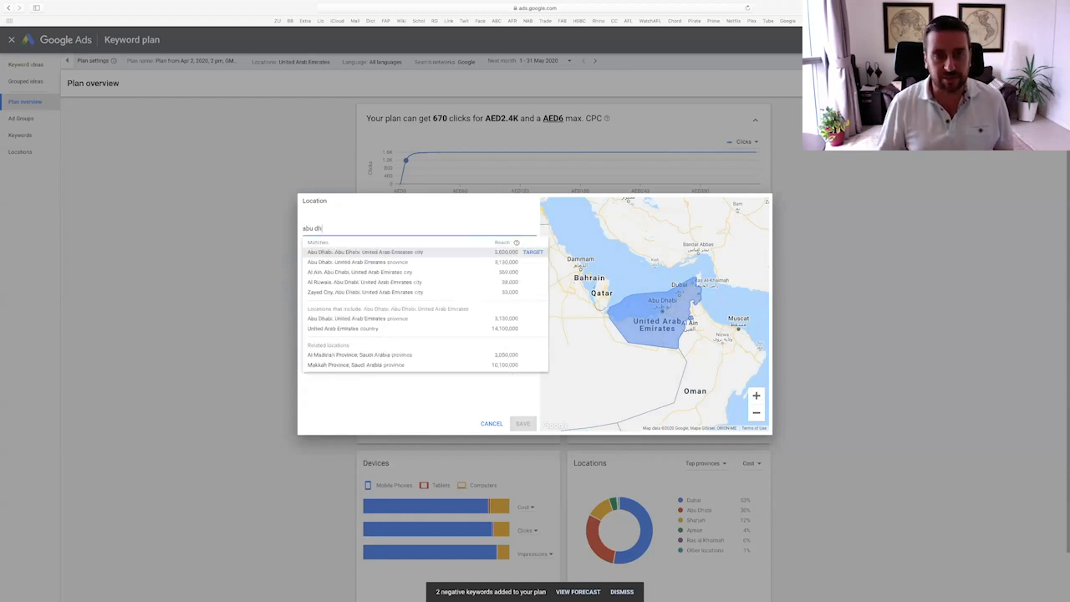
left_click(366, 252)
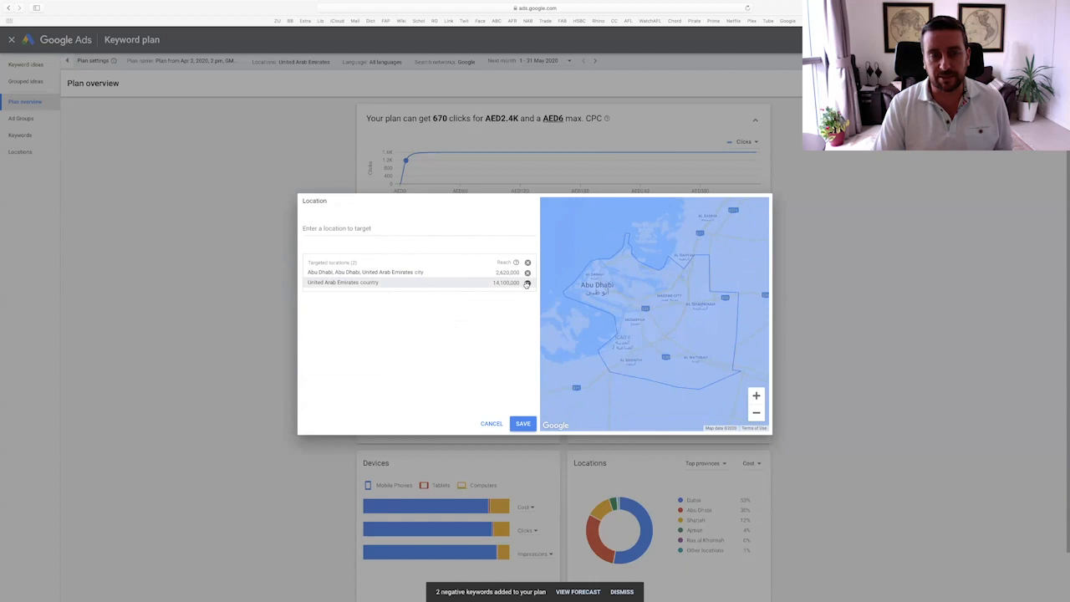
left_click(527, 283)
left_click(525, 424)
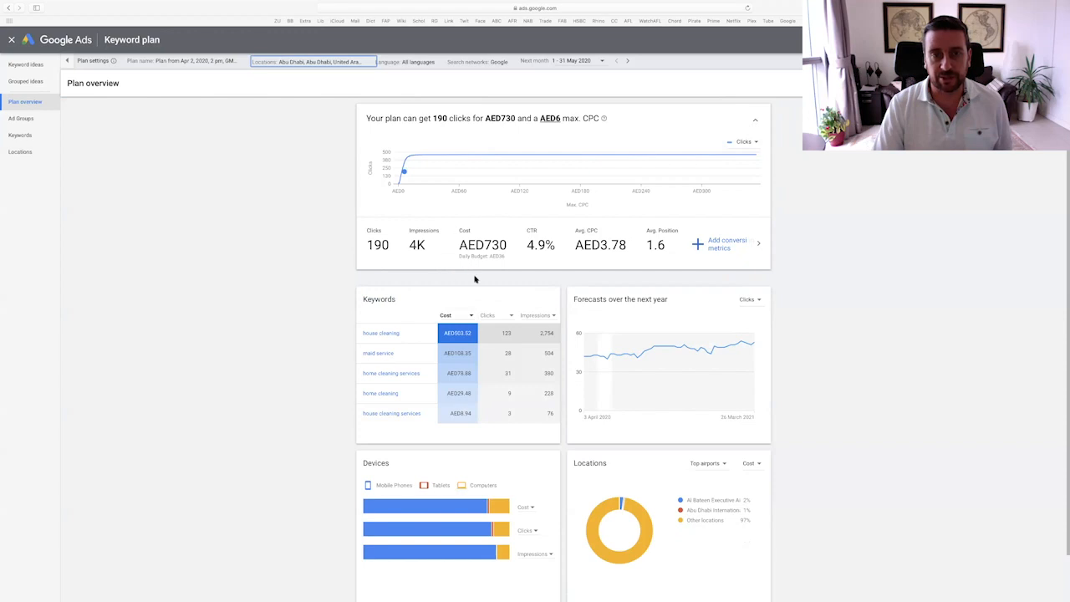
mouse_move(502, 260)
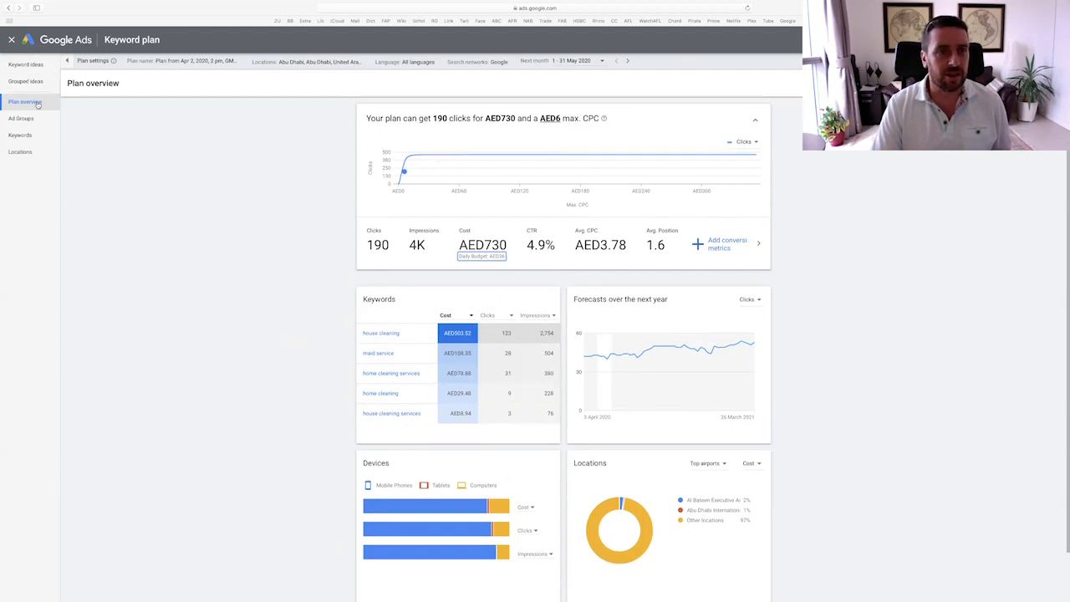
- Remove the keywords "home cleaning" and "house cleaning" from the plan and return to the plan overview
left_click(21, 135)
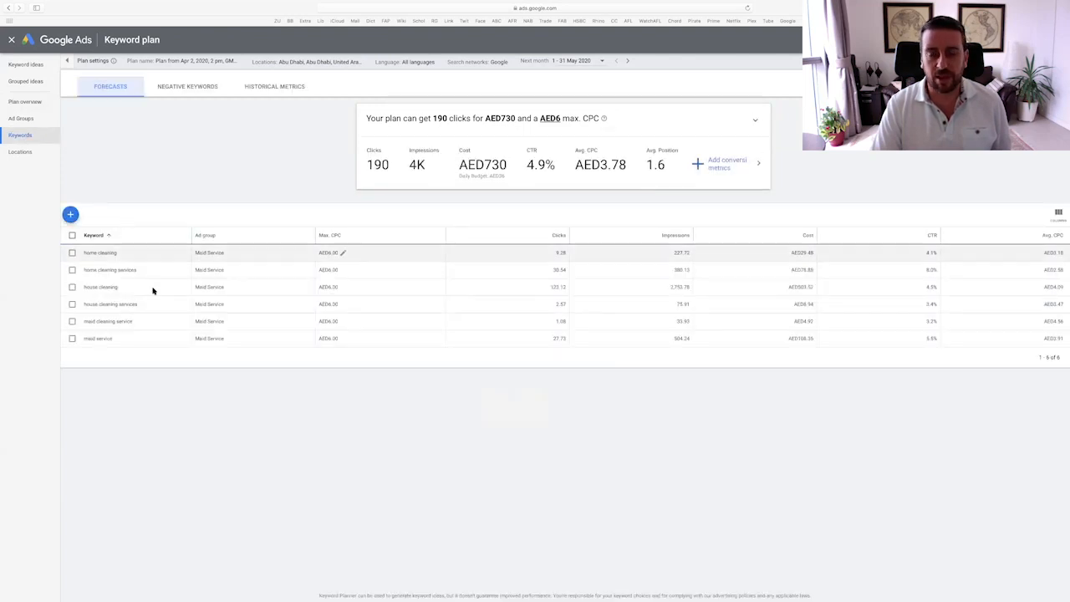
left_click(72, 253)
left_click(73, 287)
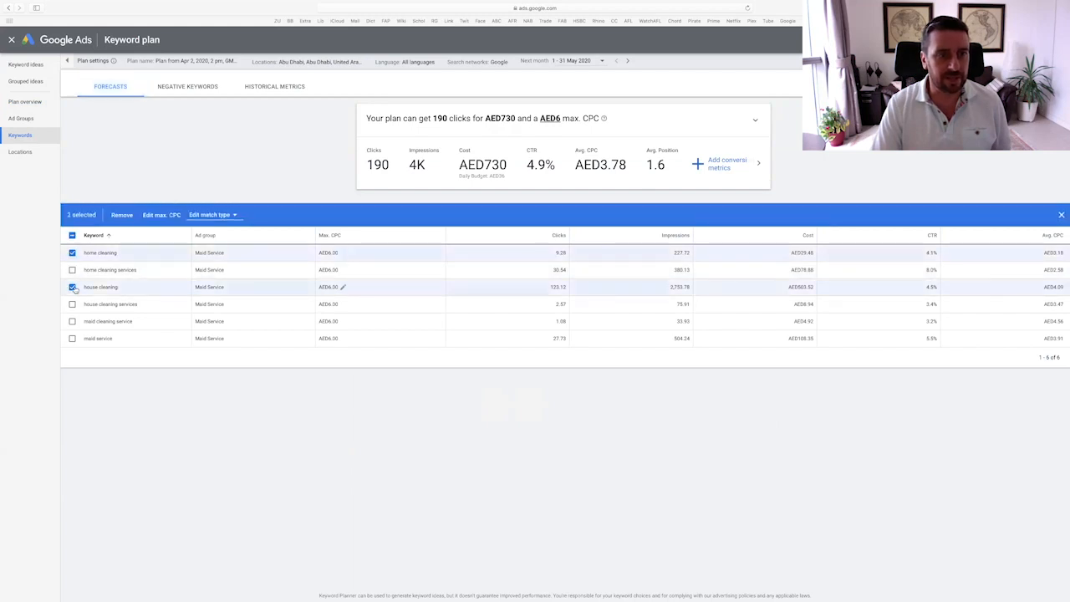
left_click(122, 215)
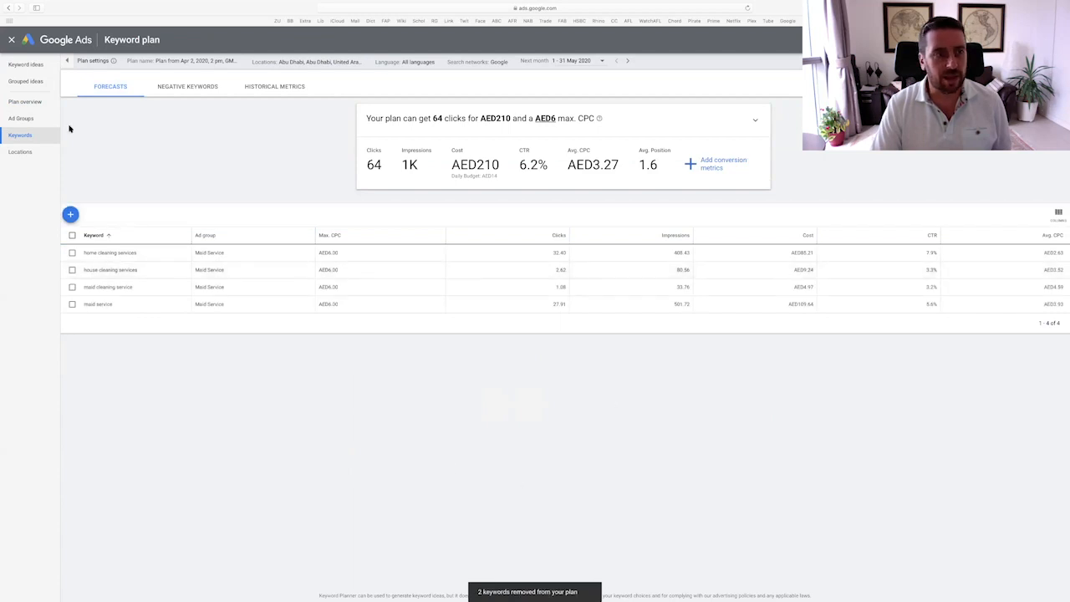
left_click(27, 103)
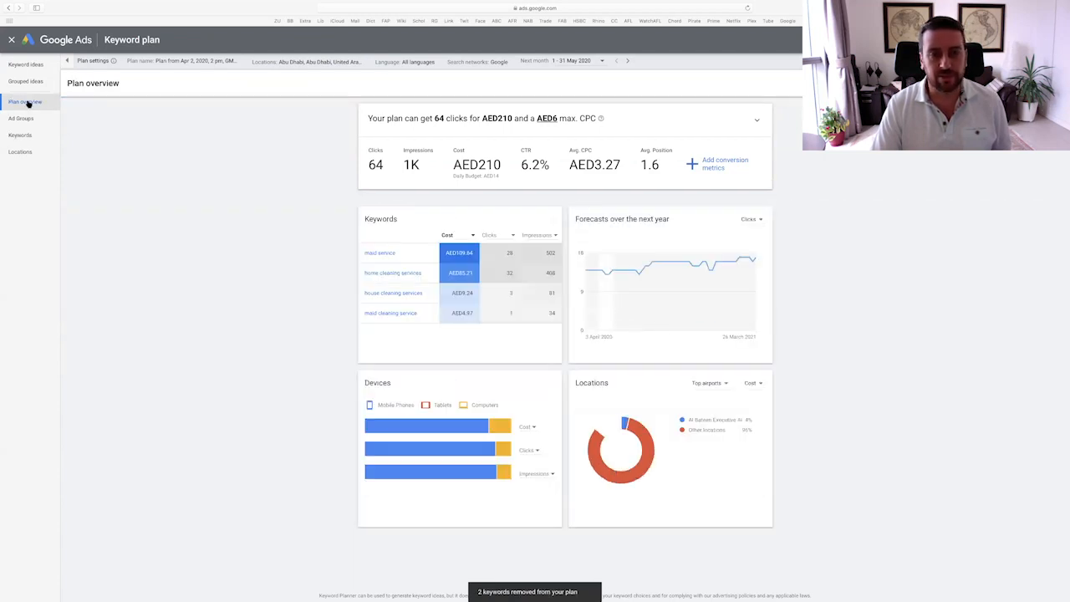